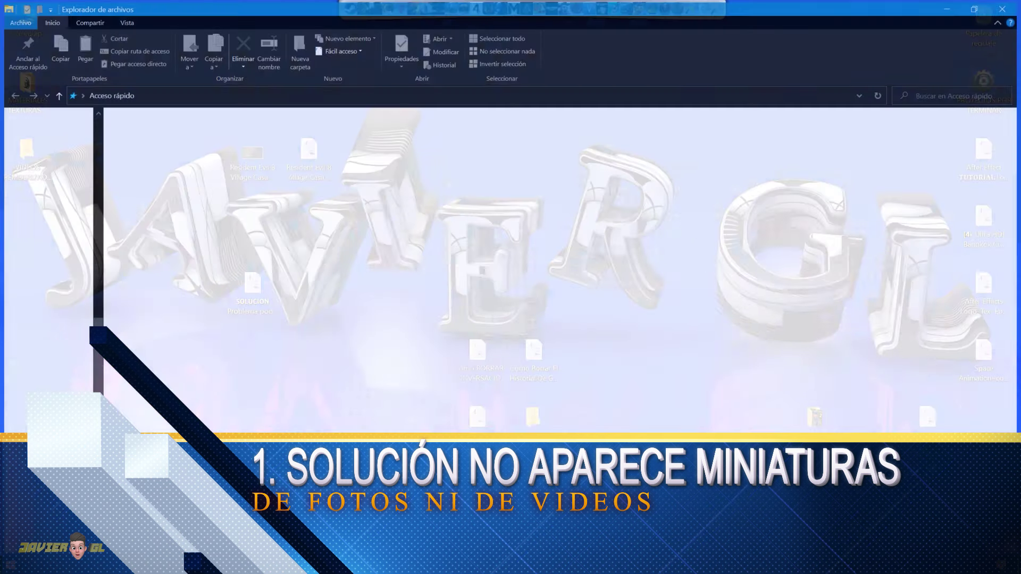
# Examine the thumbnail and icon options in the advanced view settings of File Explorer's folder options, and close the dialog.
pyautogui.press('super+e')
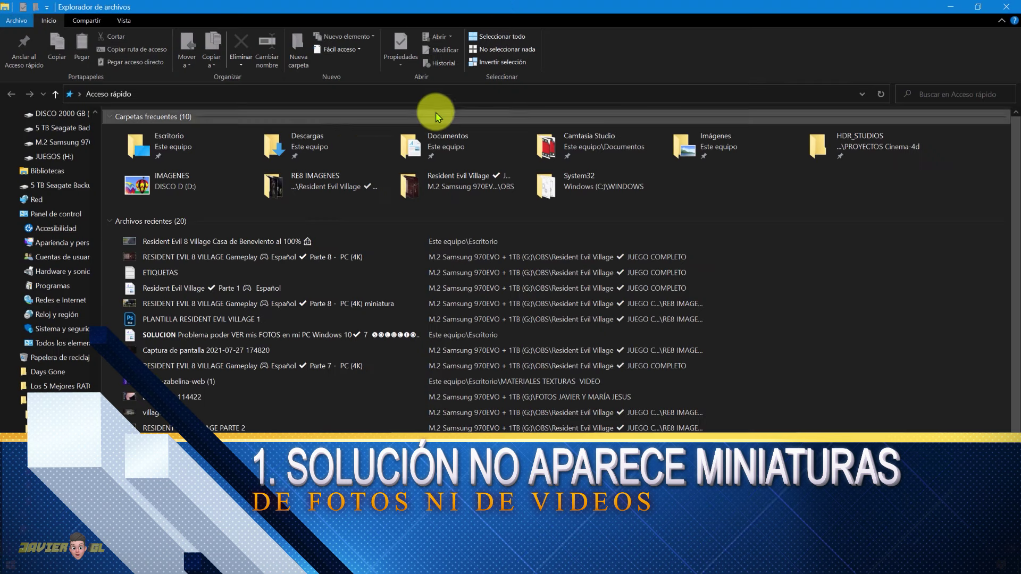
pyautogui.click(127, 25)
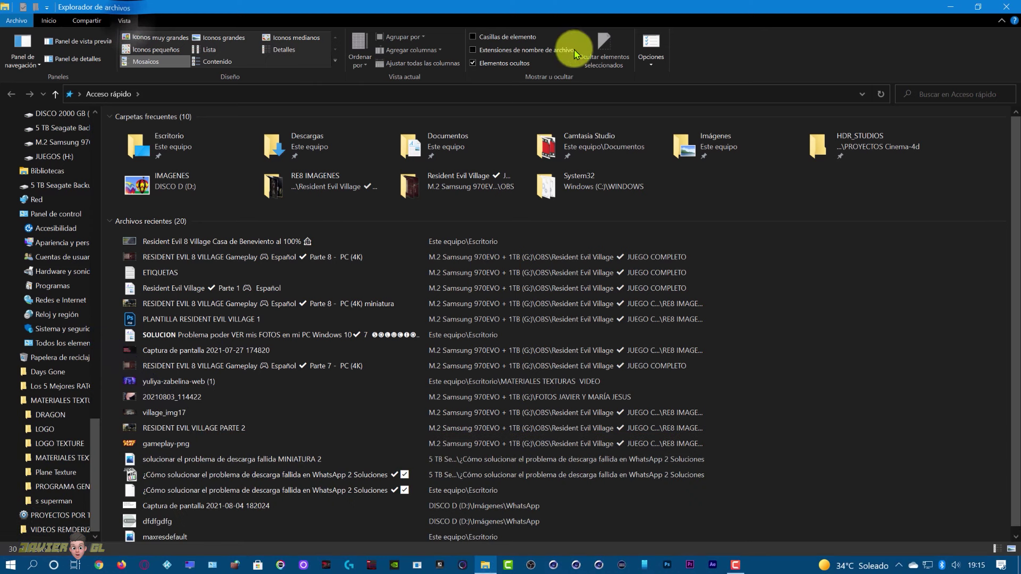
pyautogui.click(651, 68)
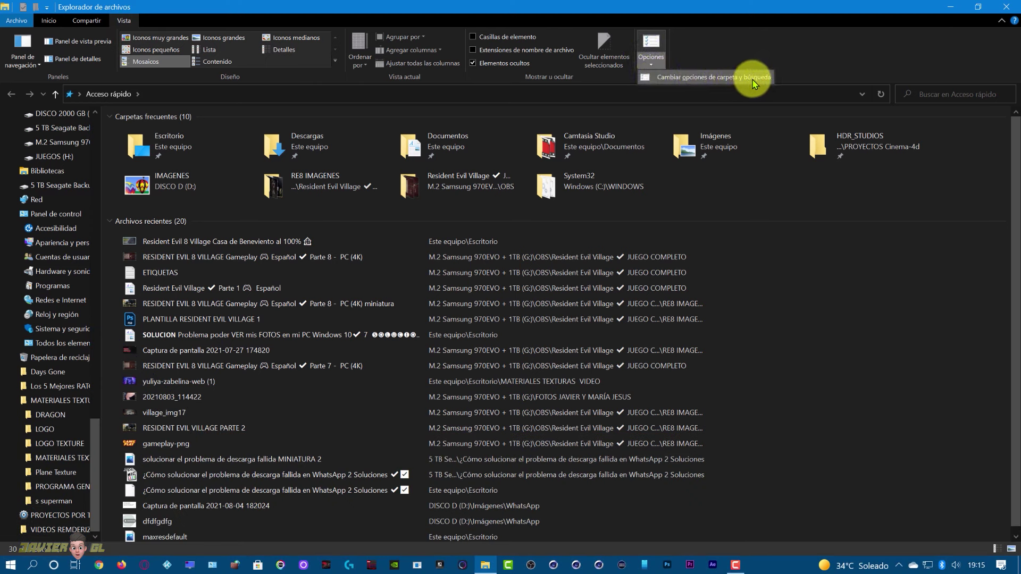
pyautogui.click(685, 81)
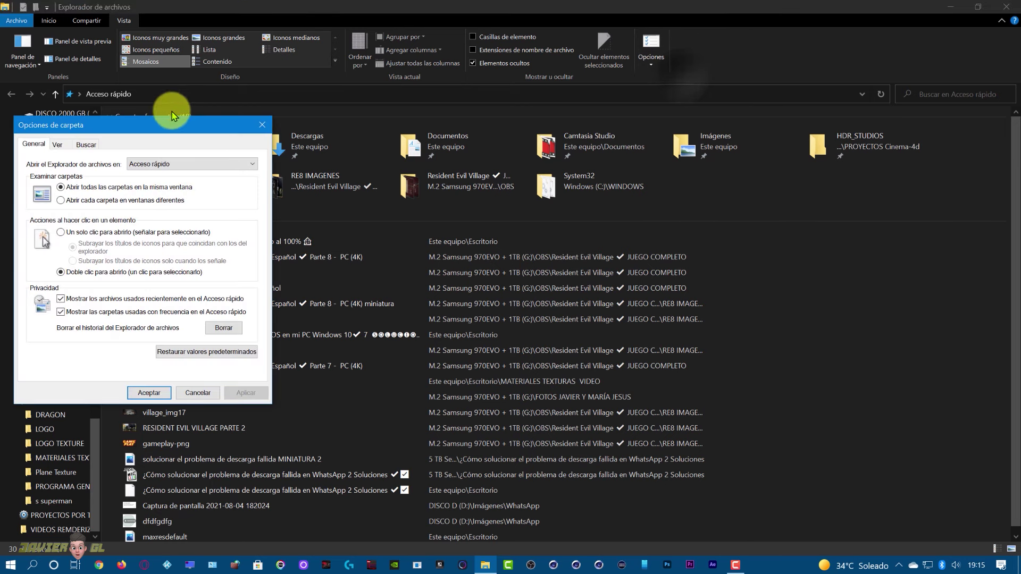
pyautogui.moveTo(164, 114); pyautogui.dragTo(411, 110)
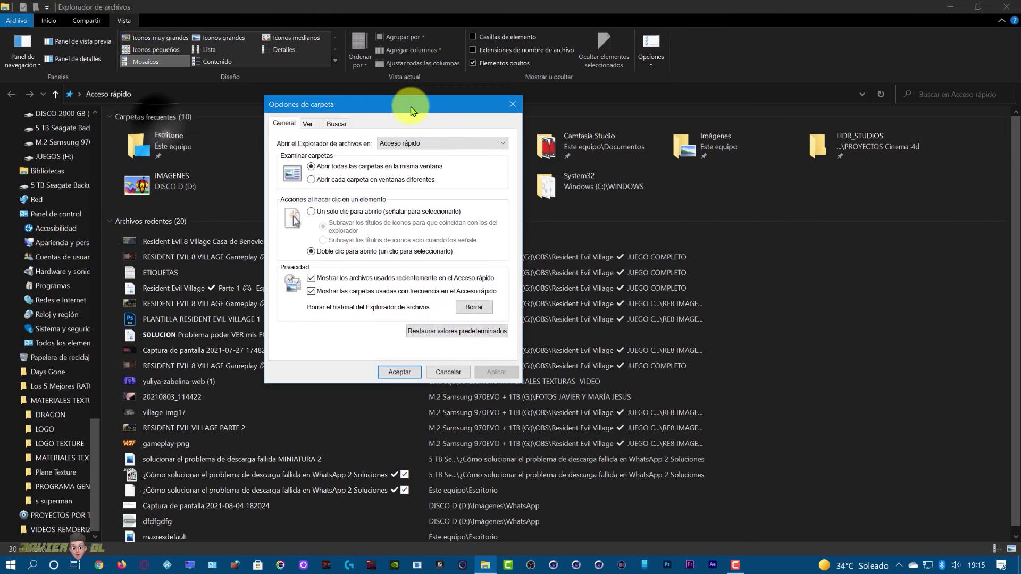
pyautogui.click(309, 127)
pyautogui.moveTo(468, 222); pyautogui.dragTo(472, 254)
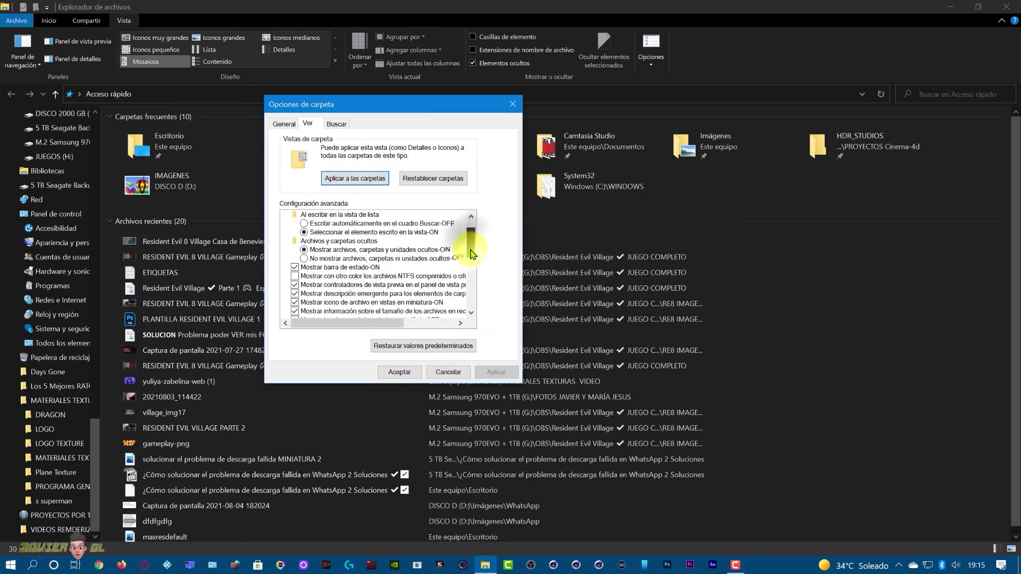
pyautogui.scroll(-2, 472, 254)
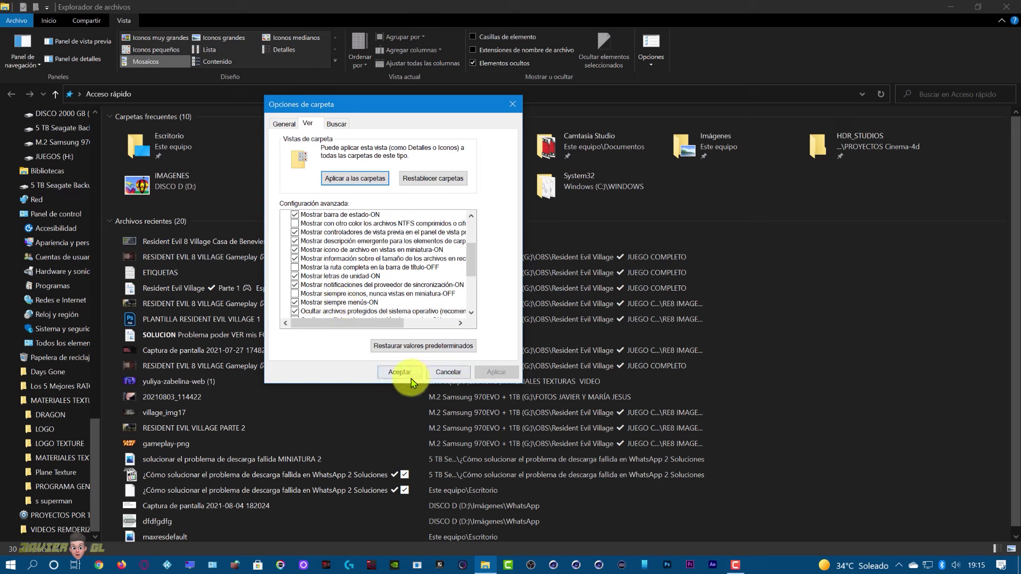
pyautogui.click(512, 105)
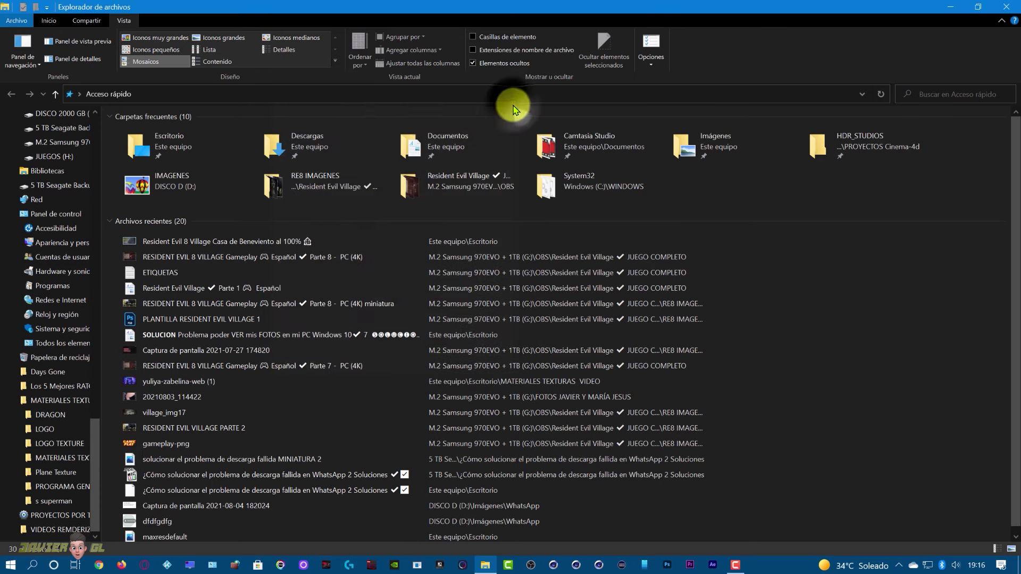
# Close File Explorer and refresh the desktop.
pyautogui.click(1011, 17)
pyautogui.rightClick(441, 205)
pyautogui.click(470, 239)
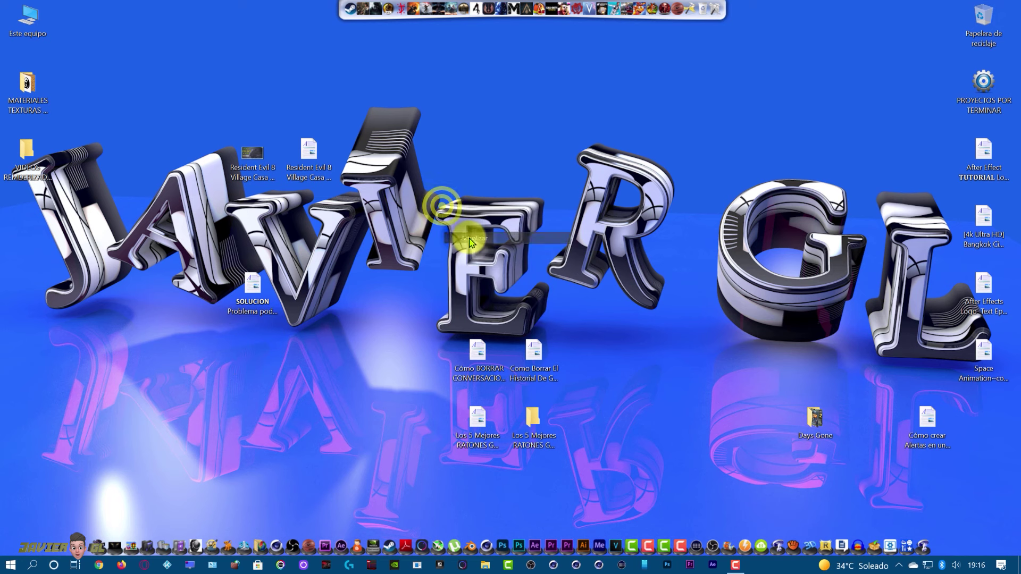
# Run sysdm.cpl to open the system properties and move the dialog clear of the screen edge.
pyautogui.rightClick(9, 568)
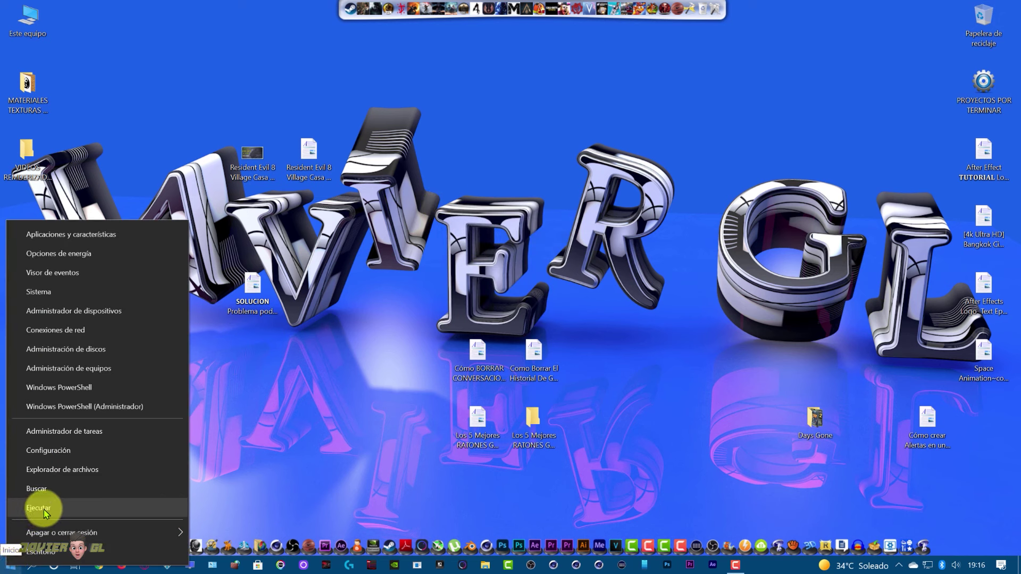
pyautogui.click(36, 508)
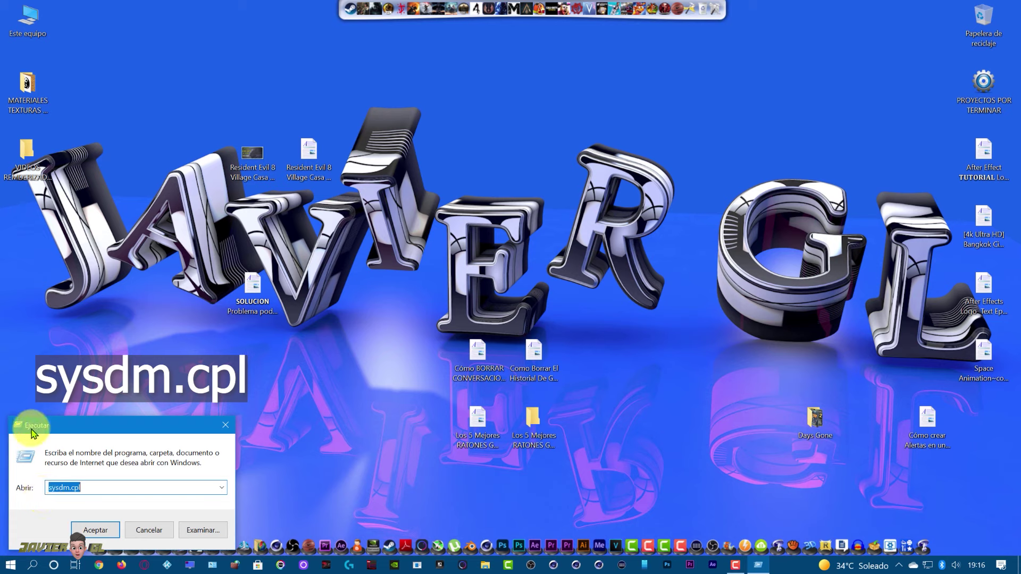
pyautogui.click(94, 532)
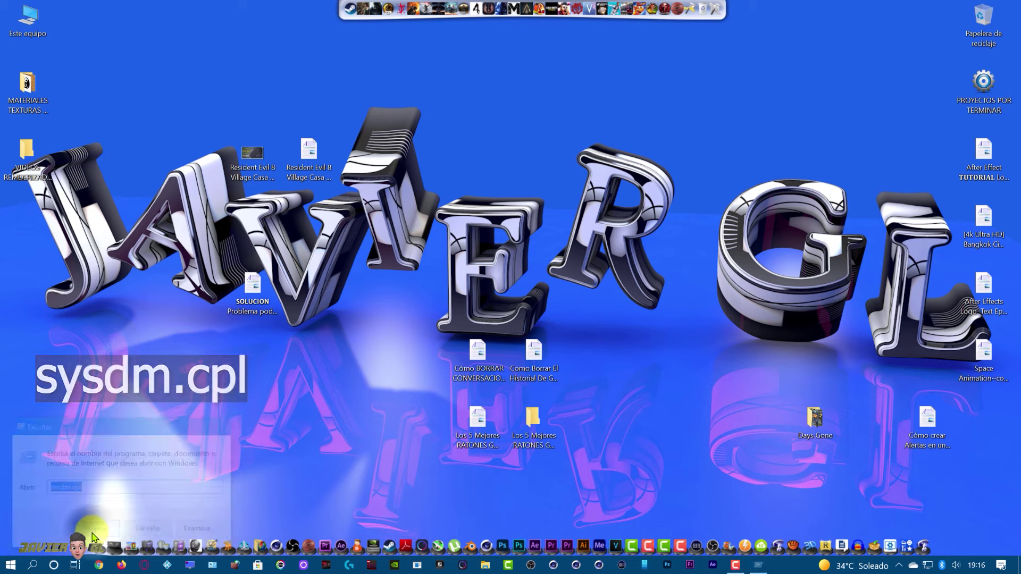
pyautogui.moveTo(163, 75); pyautogui.dragTo(264, 110)
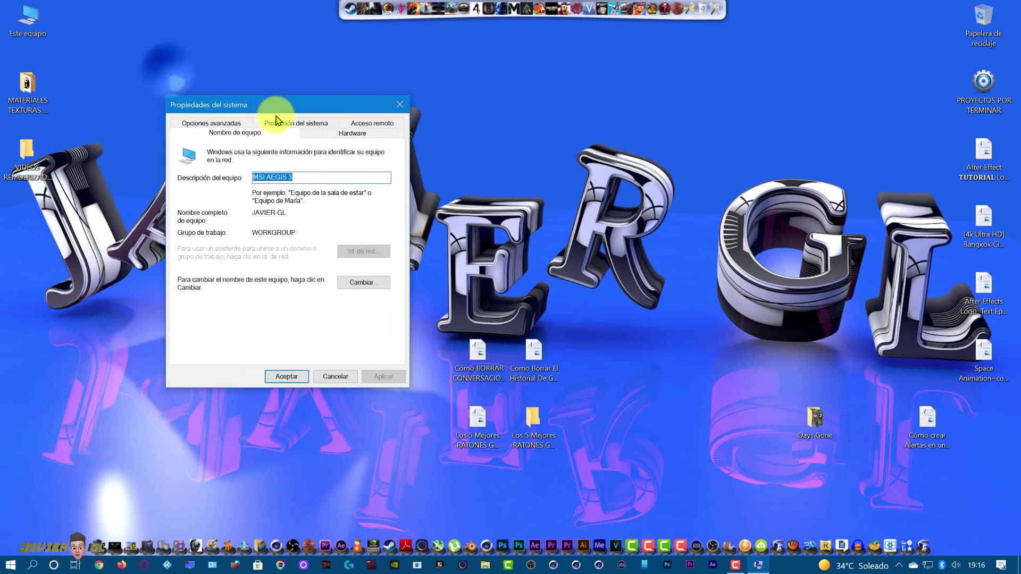
# Examine the visual effects in the advanced performance settings, including thumbnails instead of icons, and close both dialogs.
pyautogui.click(210, 126)
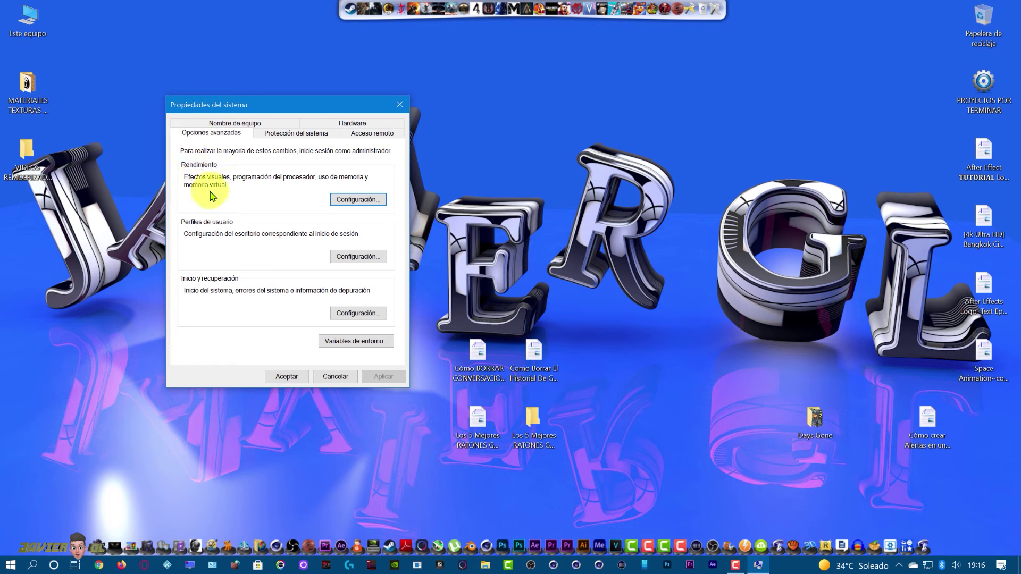
pyautogui.click(356, 200)
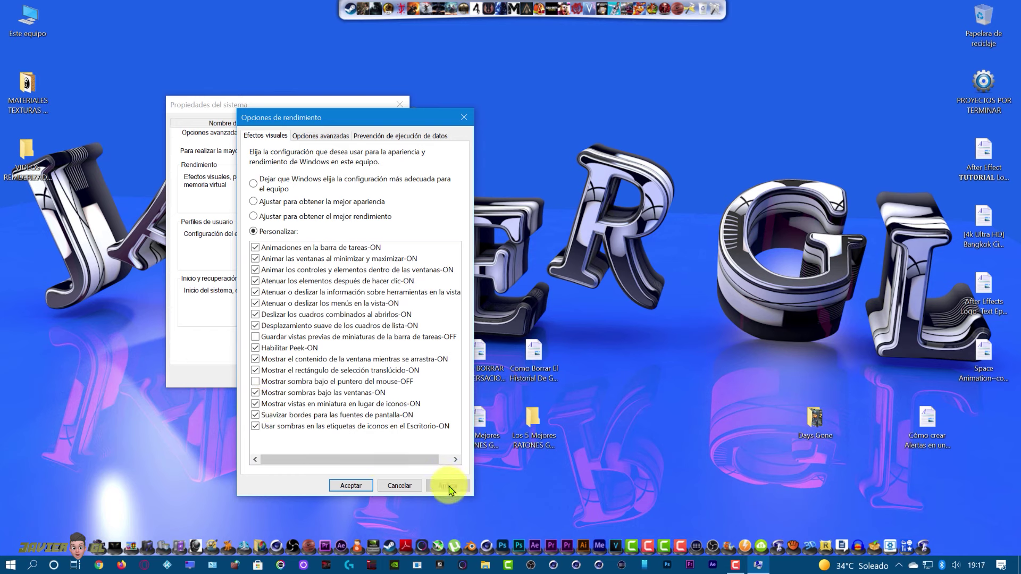
pyautogui.click(464, 117)
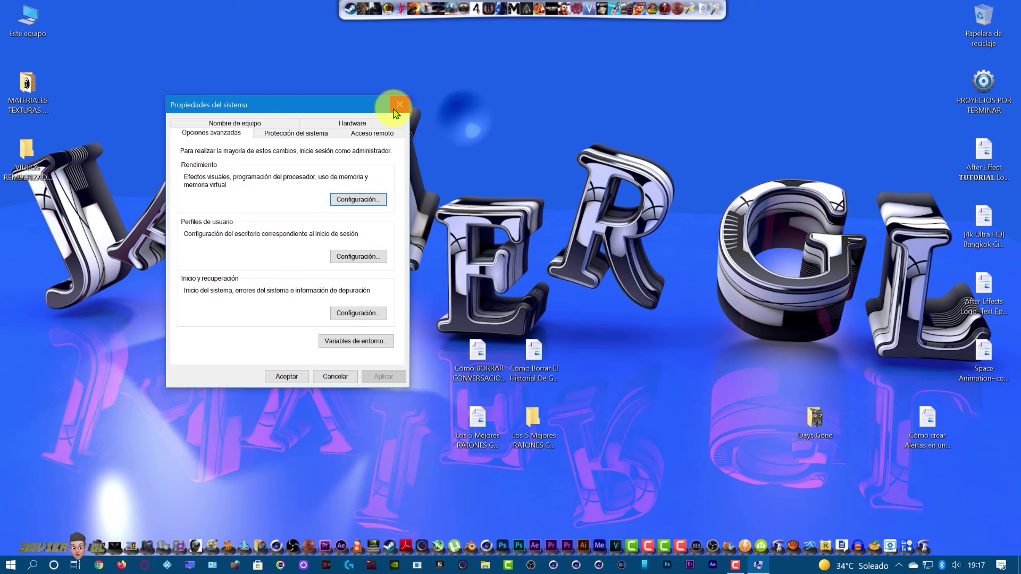
pyautogui.click(400, 104)
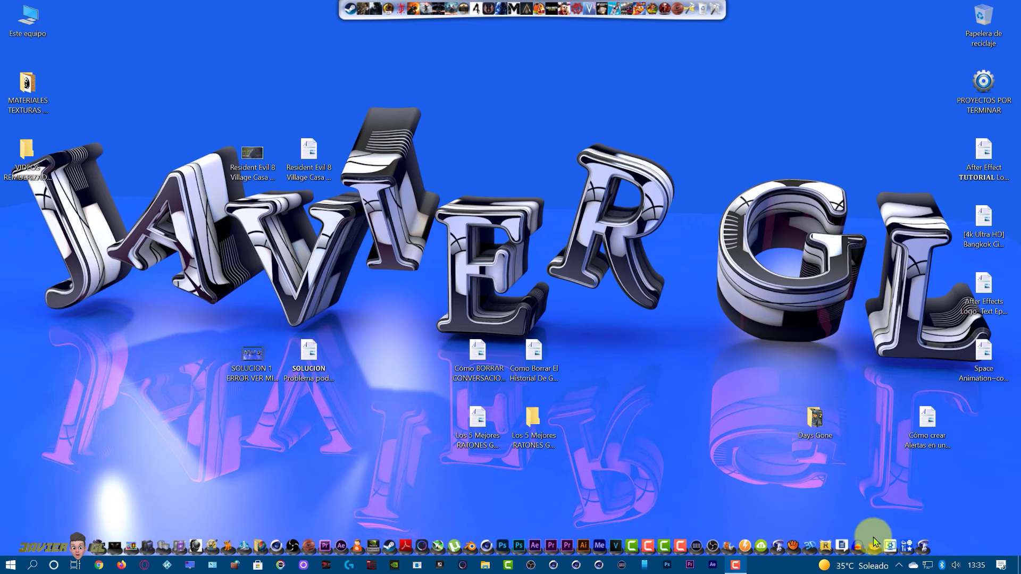
# Open Windows Settings and display the list of installed apps and features.
pyautogui.click(1001, 568)
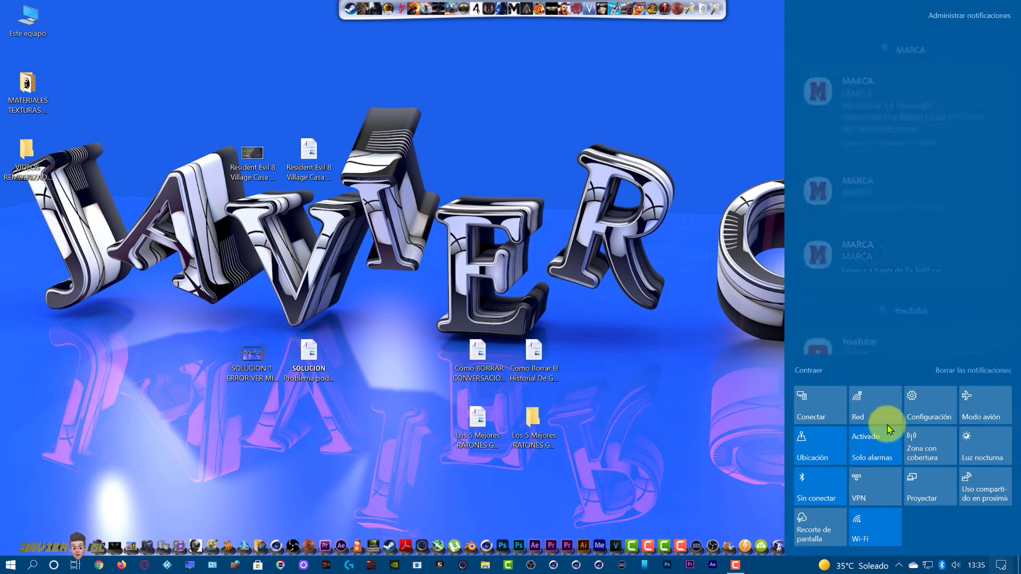
pyautogui.click(931, 399)
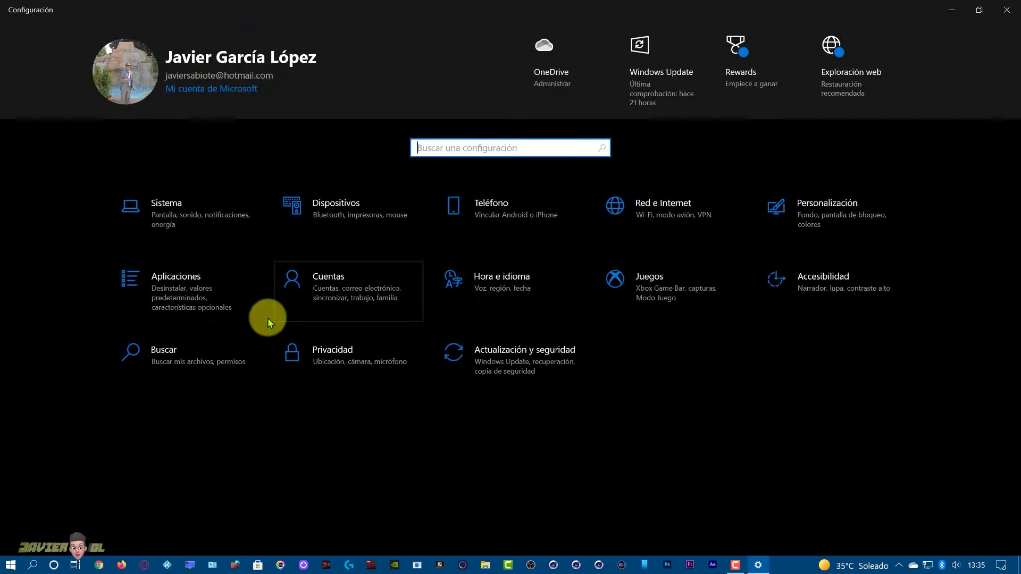
pyautogui.click(173, 291)
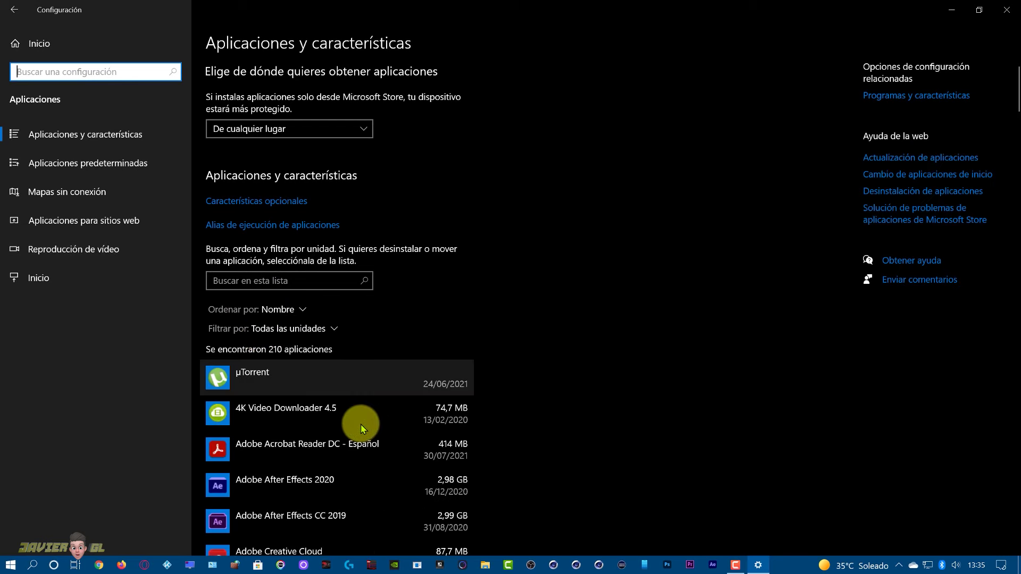
pyautogui.scroll(-2, 360, 423)
pyautogui.scroll(5, 363, 417)
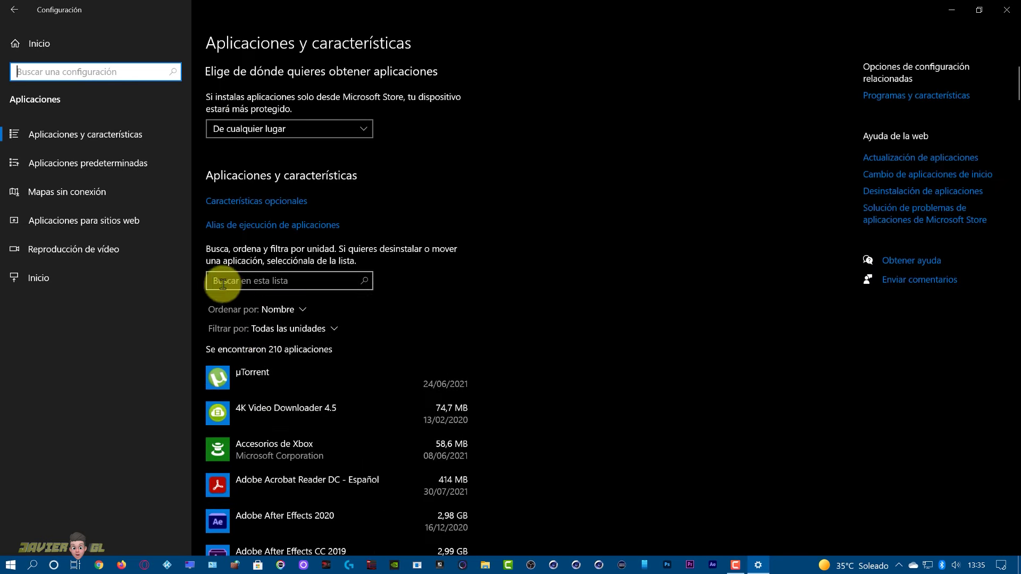
# Search the installed apps for "fotos", examine the terminate, repair and reset options of Fotos de Microsoft, and close Settings.
pyautogui.click(255, 282)
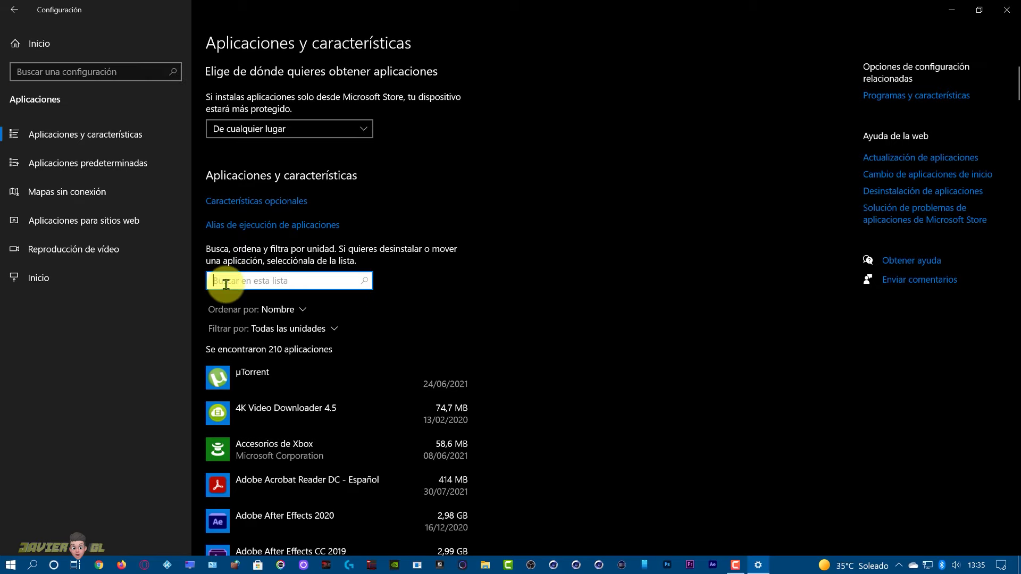
pyautogui.write('fotos')
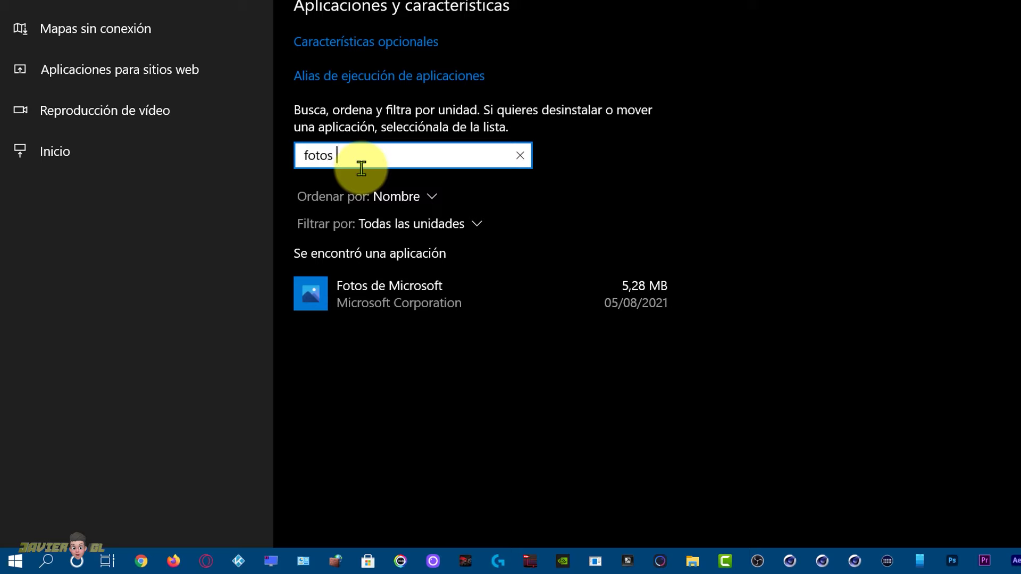
pyautogui.click(395, 295)
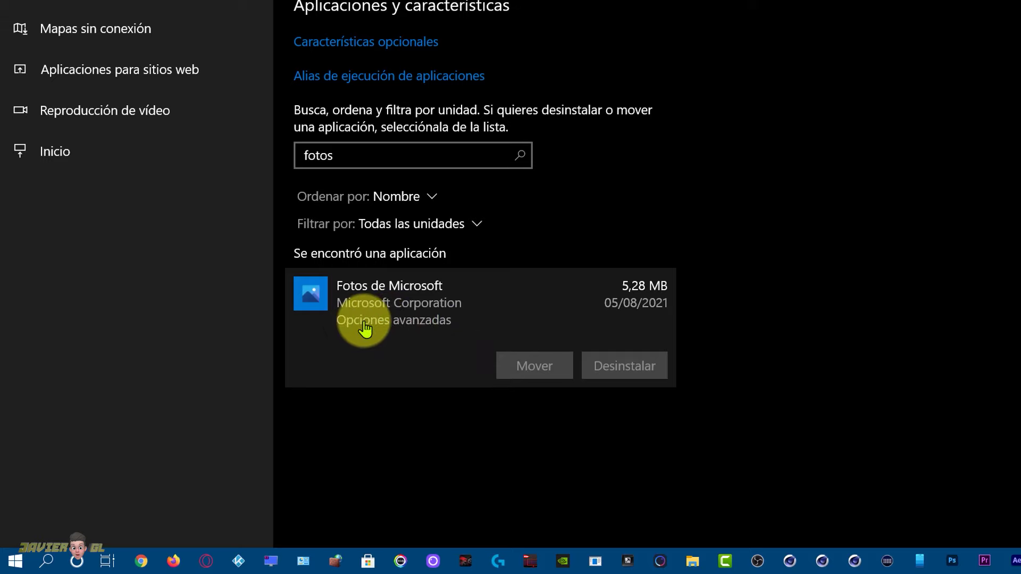
pyautogui.click(396, 326)
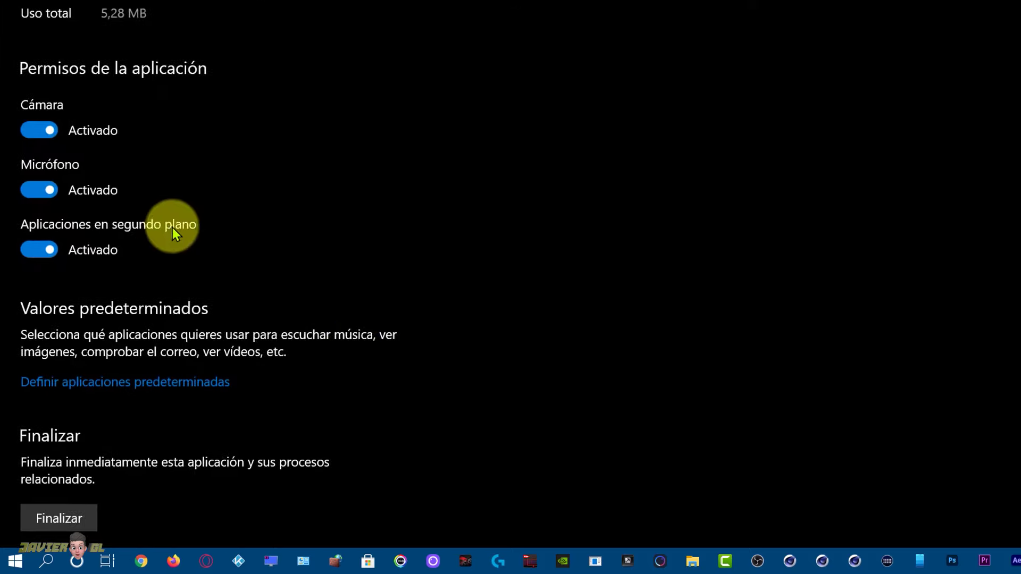
pyautogui.scroll(-8, 175, 234)
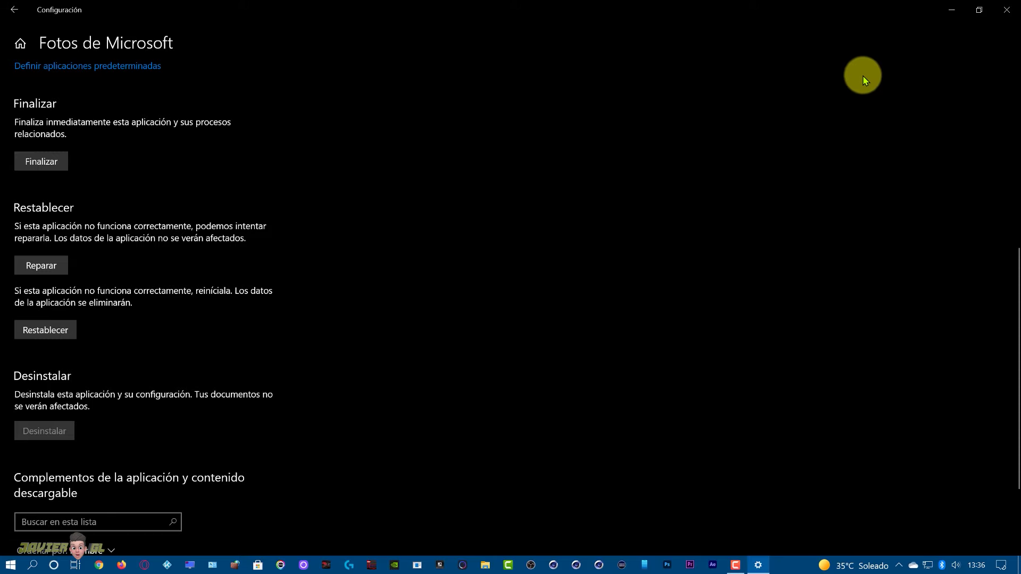
pyautogui.click(1009, 11)
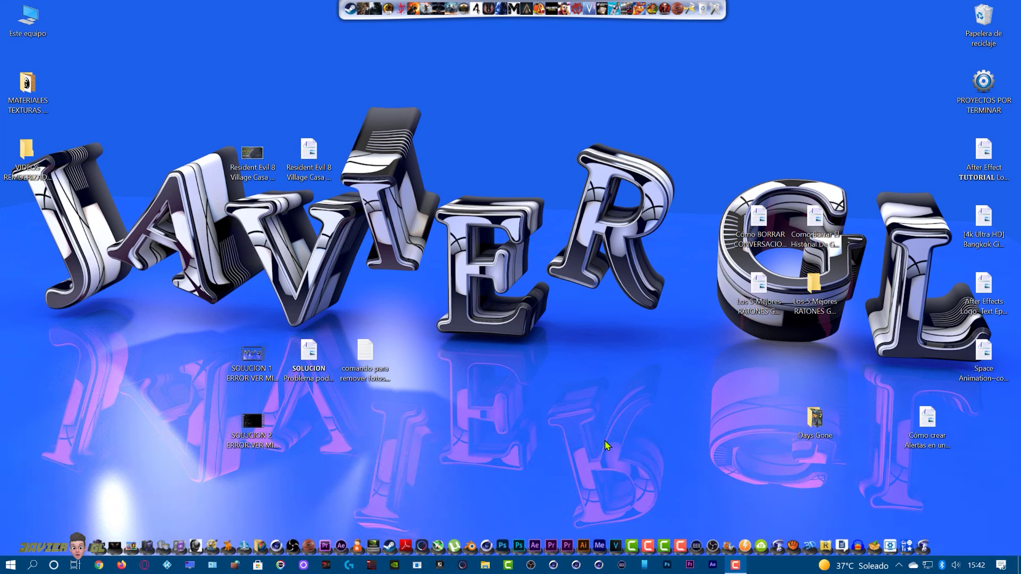
# Reopen the installed apps list, filter it by "FOT", check whether Fotos de Microsoft can be uninstalled, and close Settings.
pyautogui.click(1002, 565)
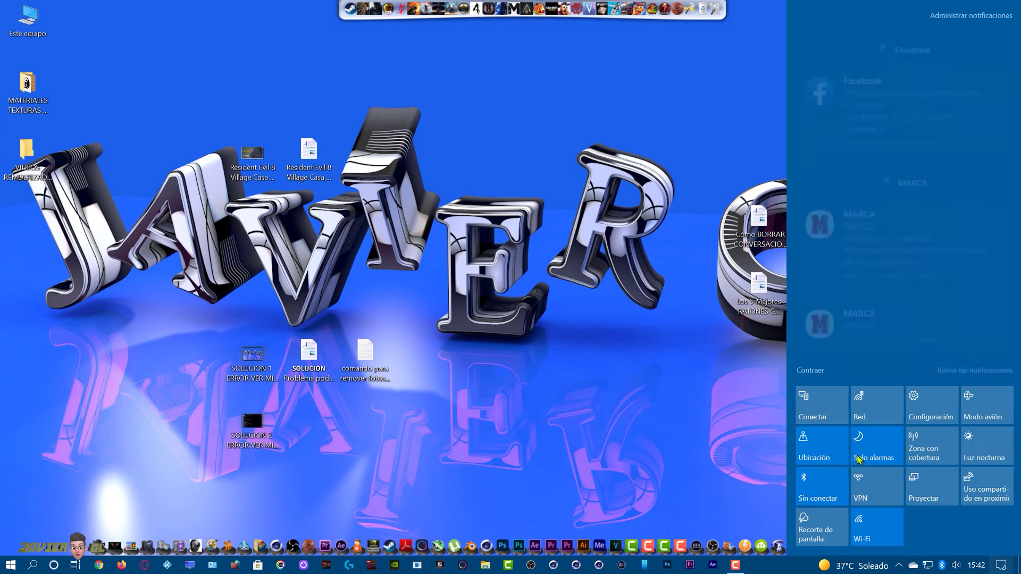
pyautogui.click(919, 402)
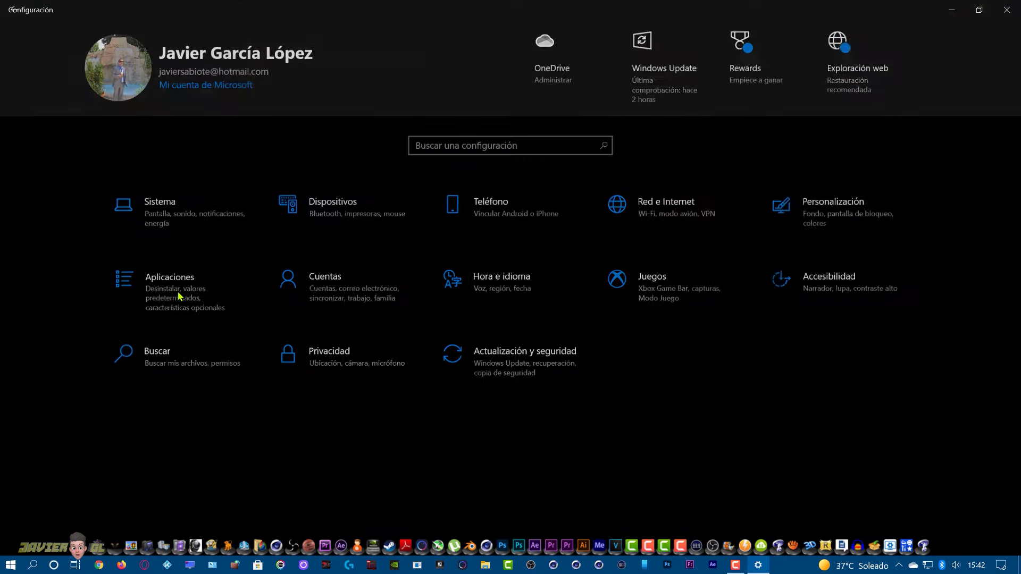
pyautogui.click(223, 285)
pyautogui.click(229, 286)
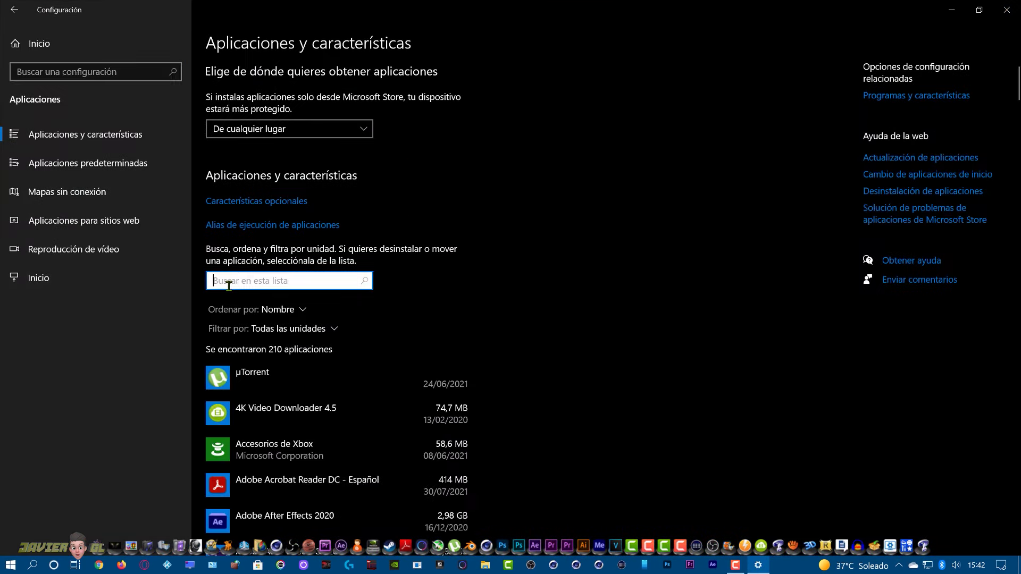
pyautogui.write('FOT')
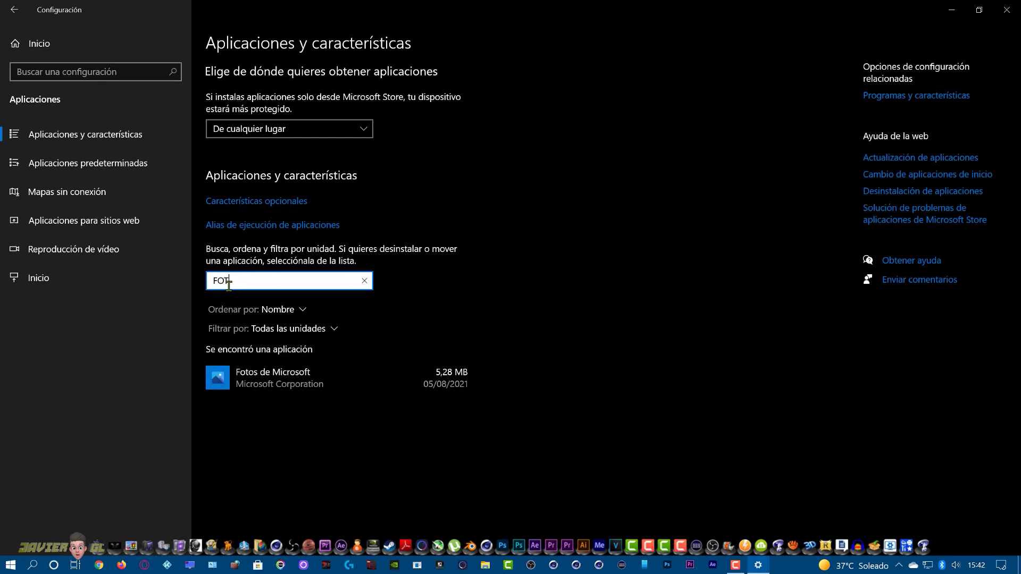
pyautogui.click(281, 383)
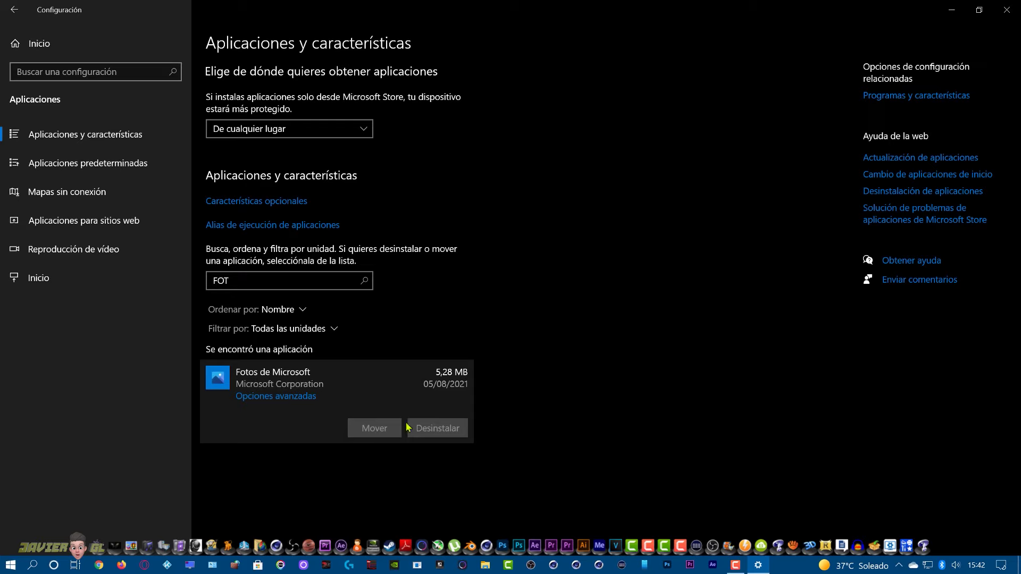
pyautogui.click(1007, 9)
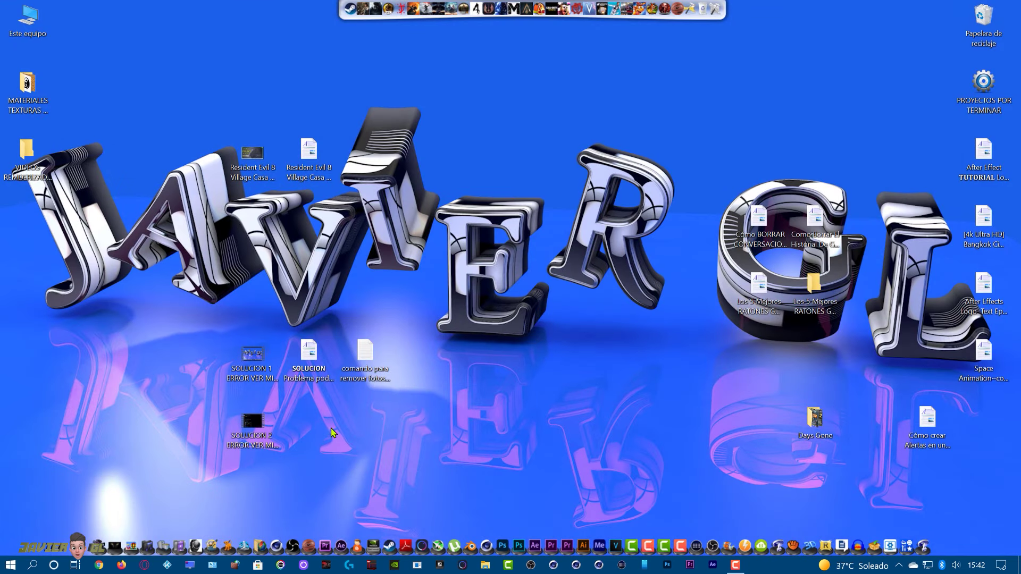
# Open the desktop note "comando para remover fotos", copy the command get-appxpackage *Microsoft.Windows.Photos* | remove-appxpackage, and close the note.
pyautogui.doubleClick(364, 362)
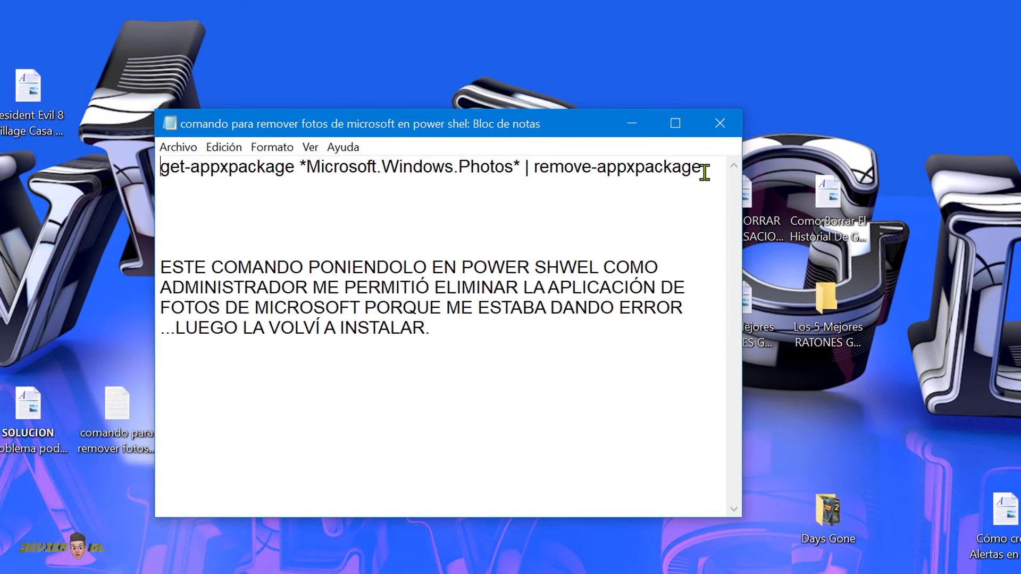
pyautogui.moveTo(720, 187); pyautogui.dragTo(522, 187)
pyautogui.moveTo(452, 168); pyautogui.dragTo(159, 170)
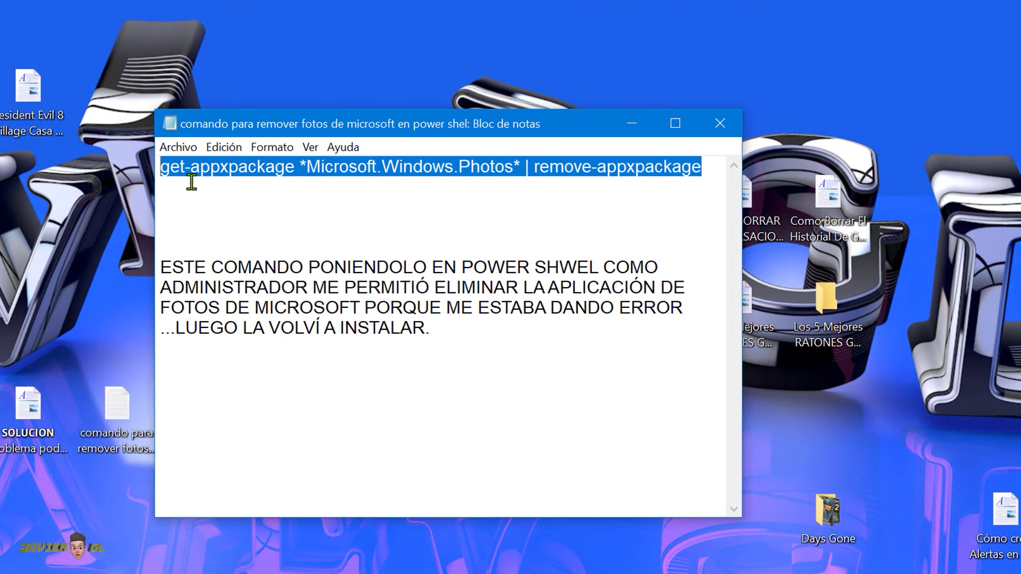
pyautogui.rightClick(346, 170)
pyautogui.click(396, 224)
pyautogui.click(720, 124)
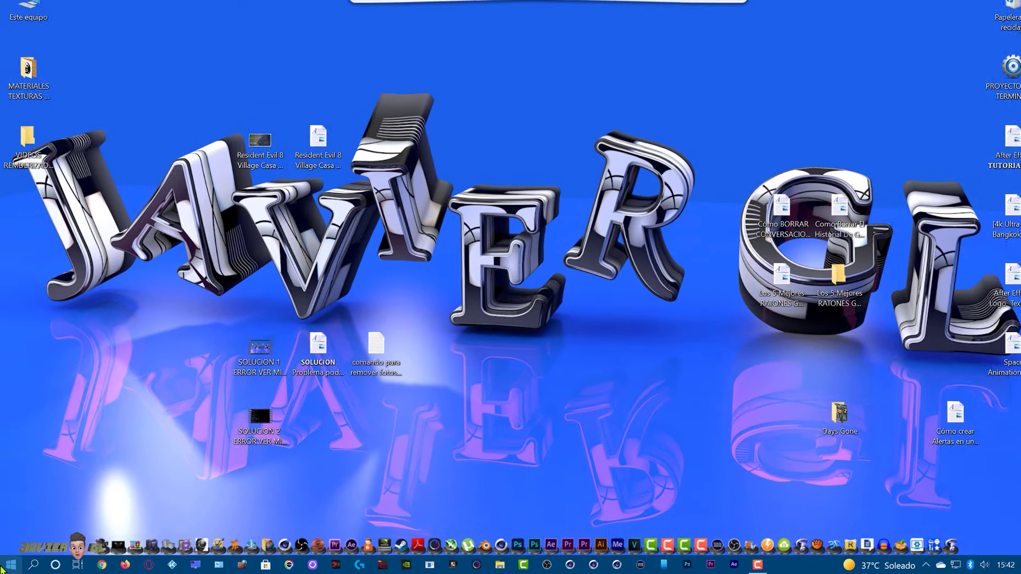
# Open Windows PowerShell as administrator and paste the command get-appxpackage *Microsoft.Windows.Photos* | remove-appxpackage at the prompt.
pyautogui.rightClick(11, 566)
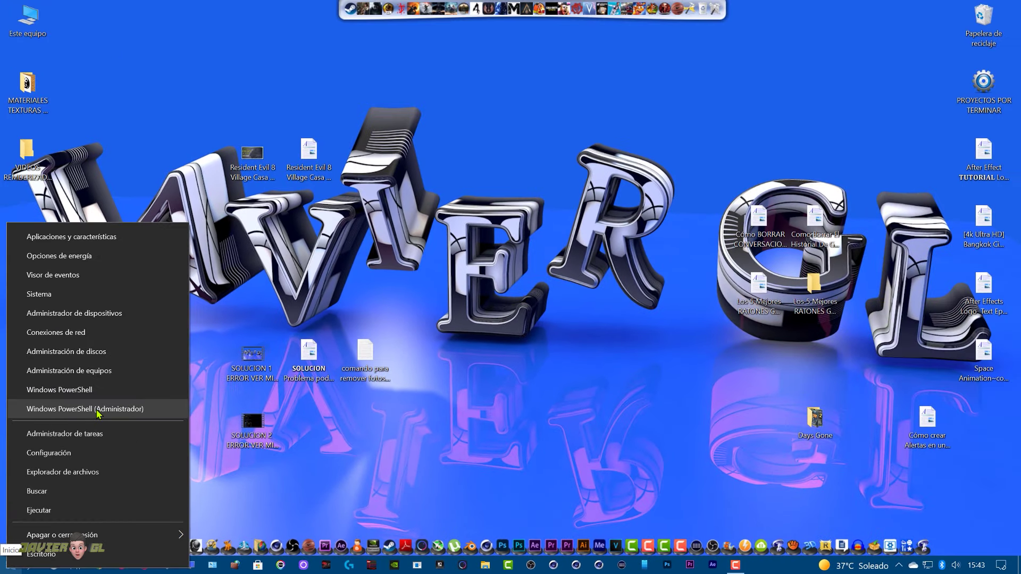
pyautogui.click(97, 411)
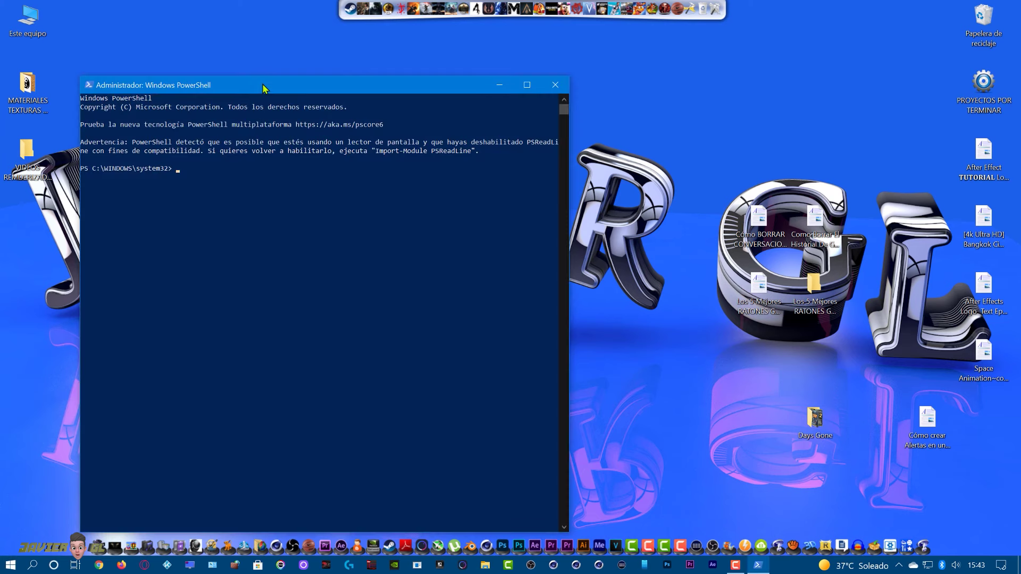
pyautogui.moveTo(269, 85); pyautogui.dragTo(354, 75)
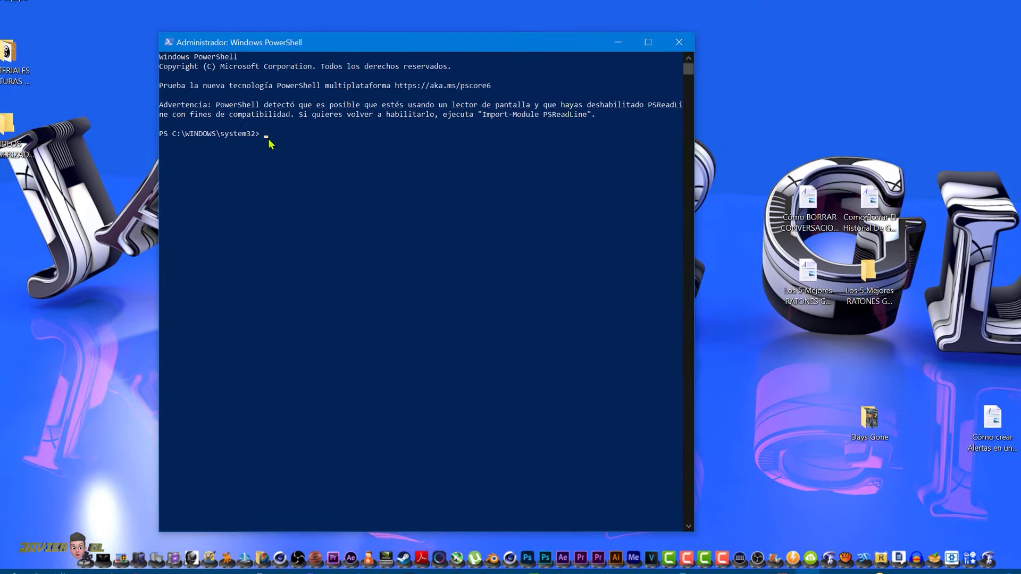
pyautogui.hotkey('ctrl', 'v')
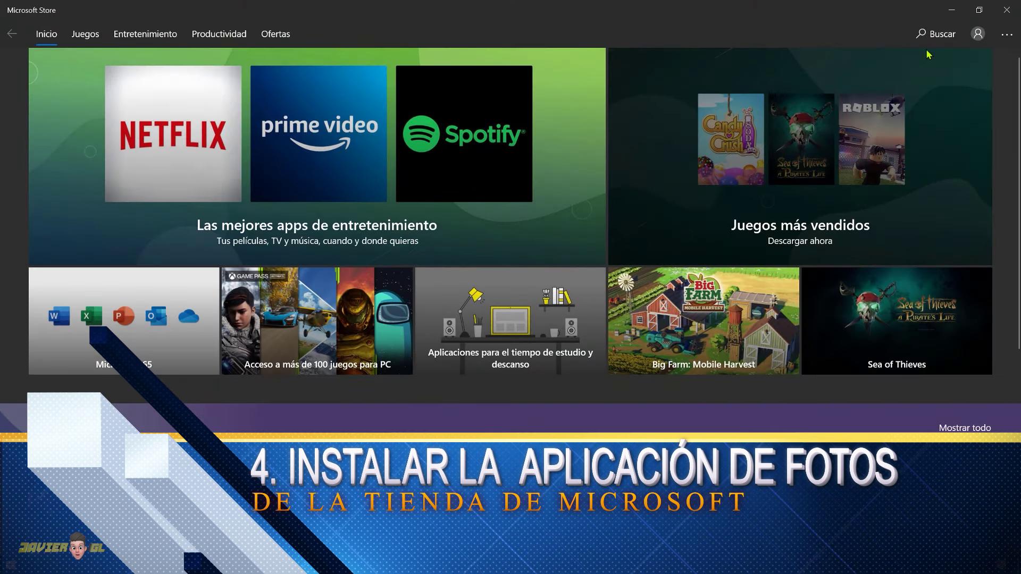
# Search the Microsoft Store for "fot" and open the Fotos de Microsoft app from the suggestions.
pyautogui.click(937, 34)
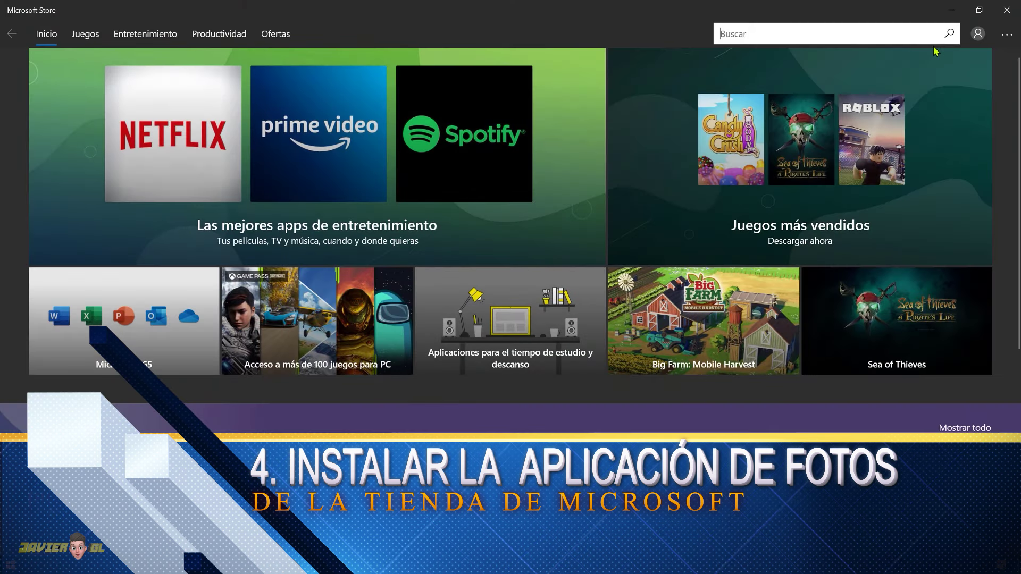
pyautogui.write('fot')
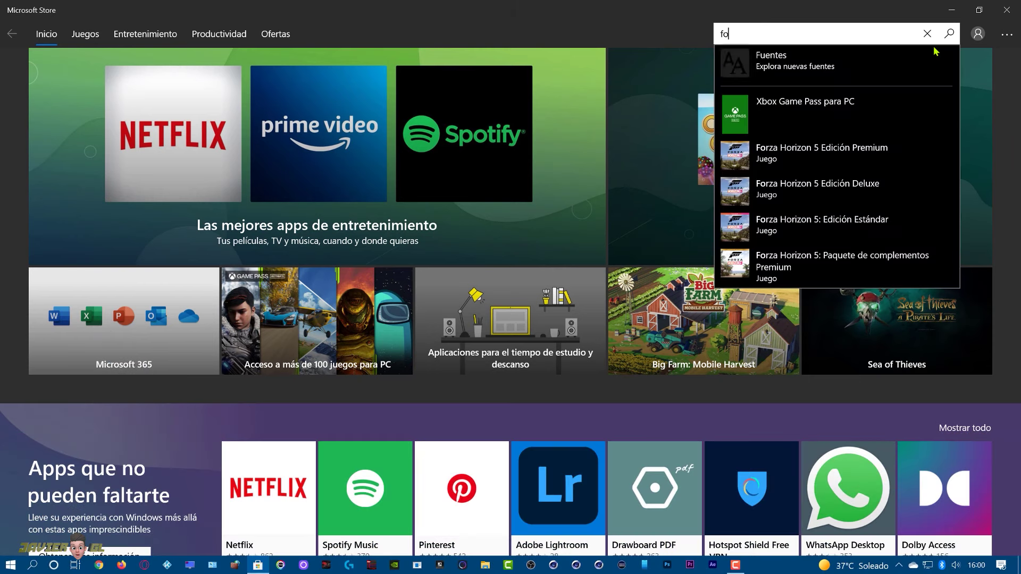
pyautogui.click(807, 70)
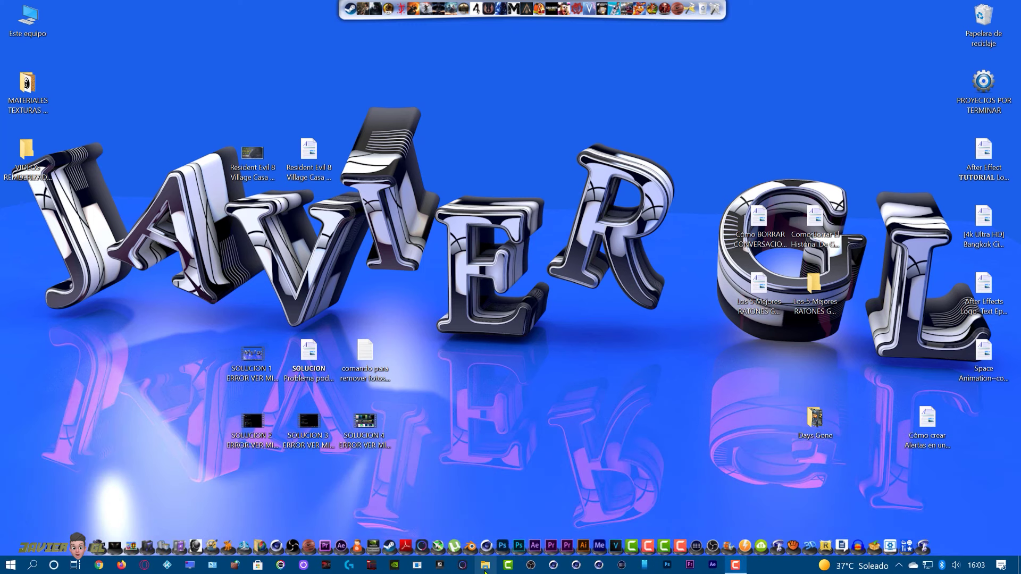
# Open File Explorer and set its navigation pane to show libraries (Mostrar bibliotecas).
pyautogui.click(485, 567)
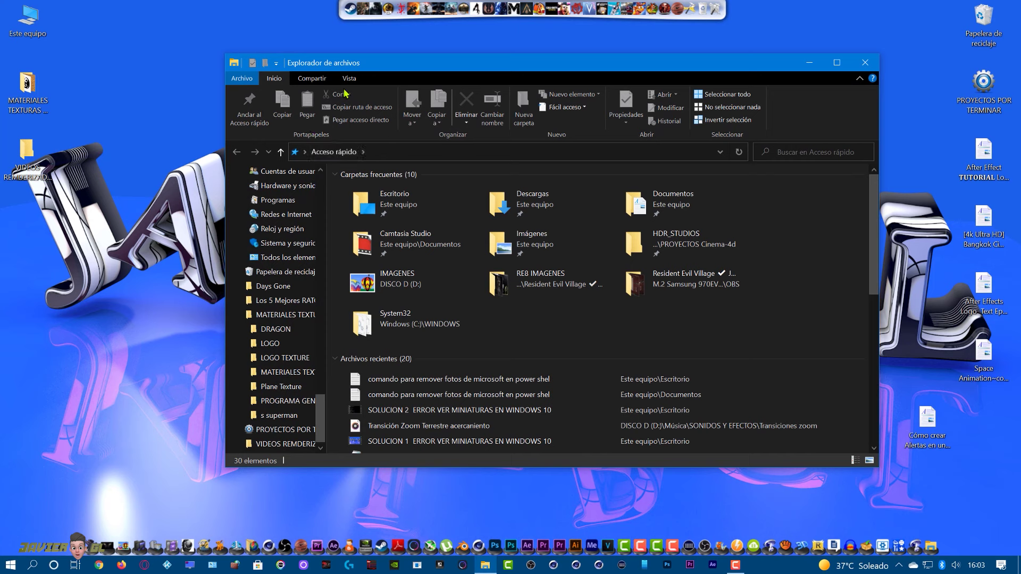
pyautogui.click(349, 79)
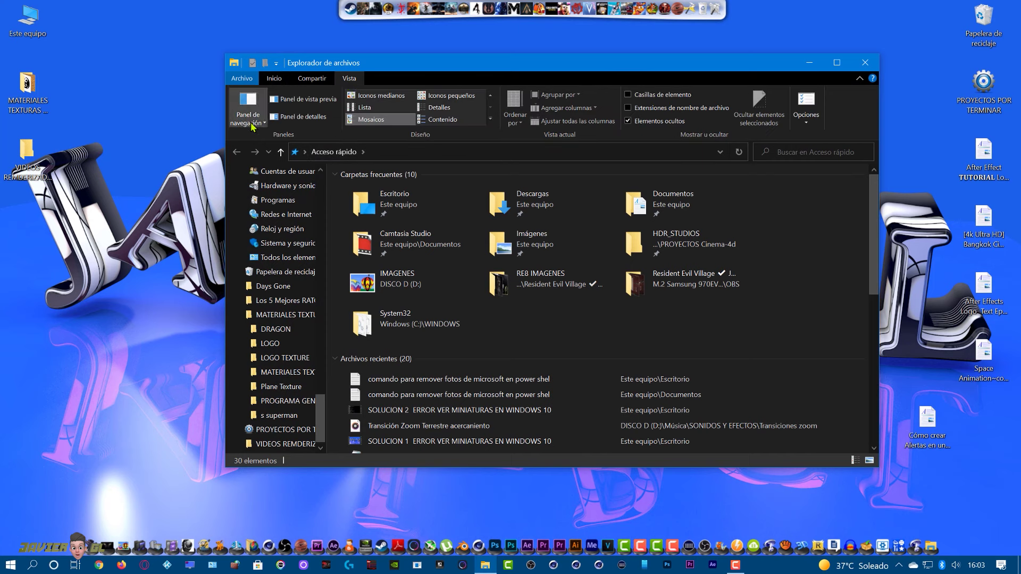
pyautogui.click(262, 126)
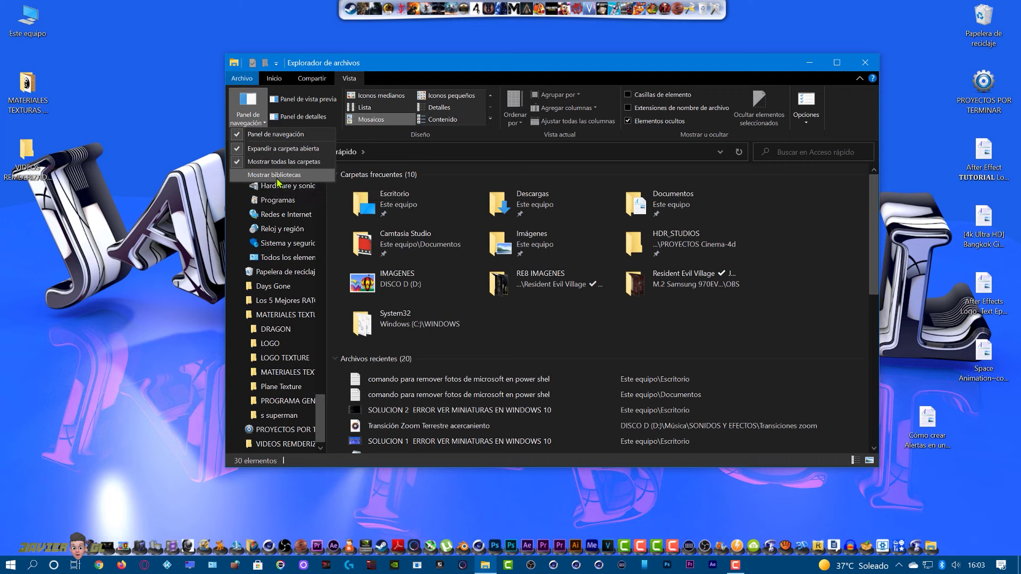
pyautogui.click(242, 179)
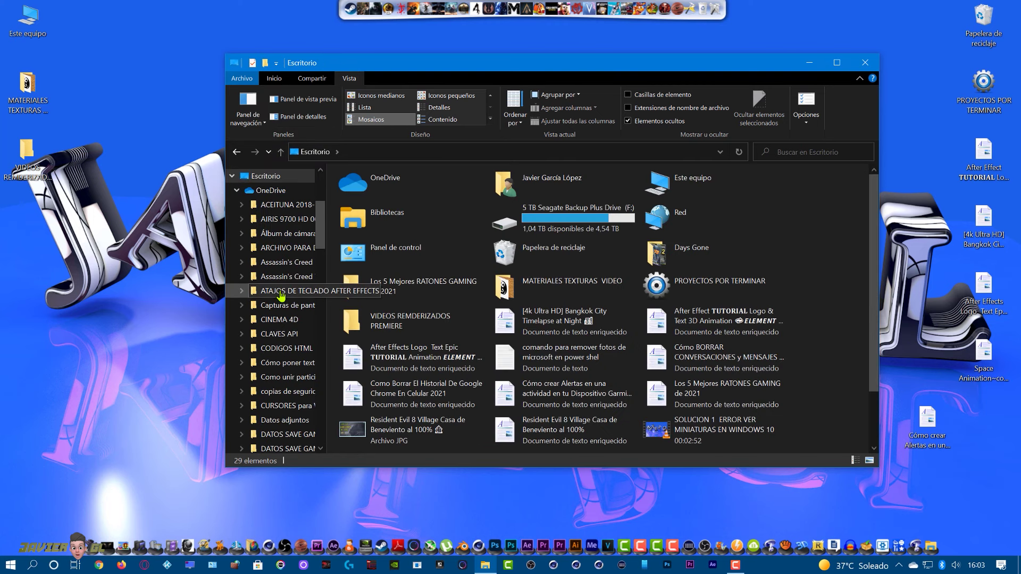
# Locate Bibliotecas in File Explorer's folder tree and open its context menu.
pyautogui.scroll(1, 282, 296)
pyautogui.scroll(-4, 281, 303)
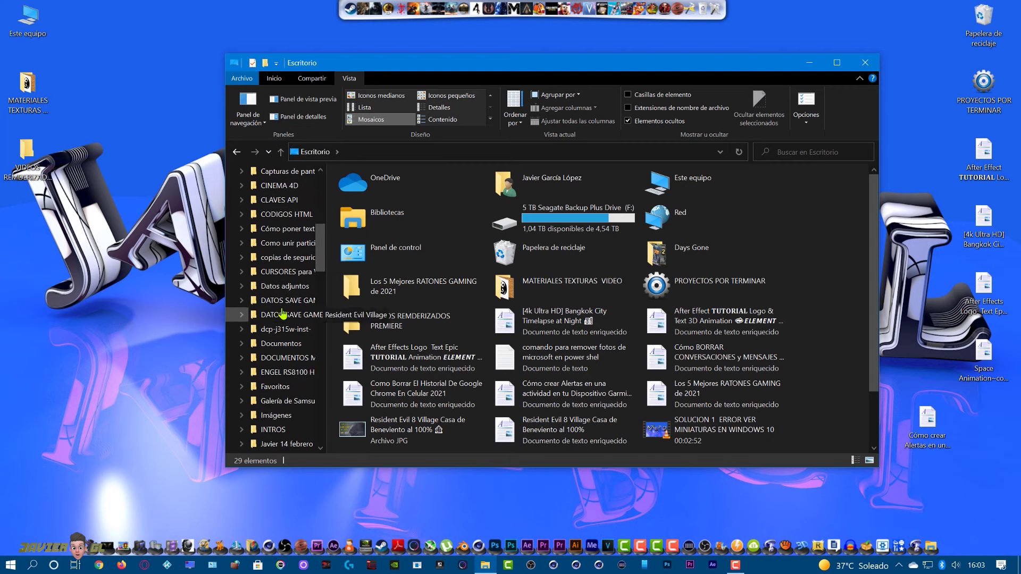
pyautogui.moveTo(325, 260); pyautogui.dragTo(325, 289)
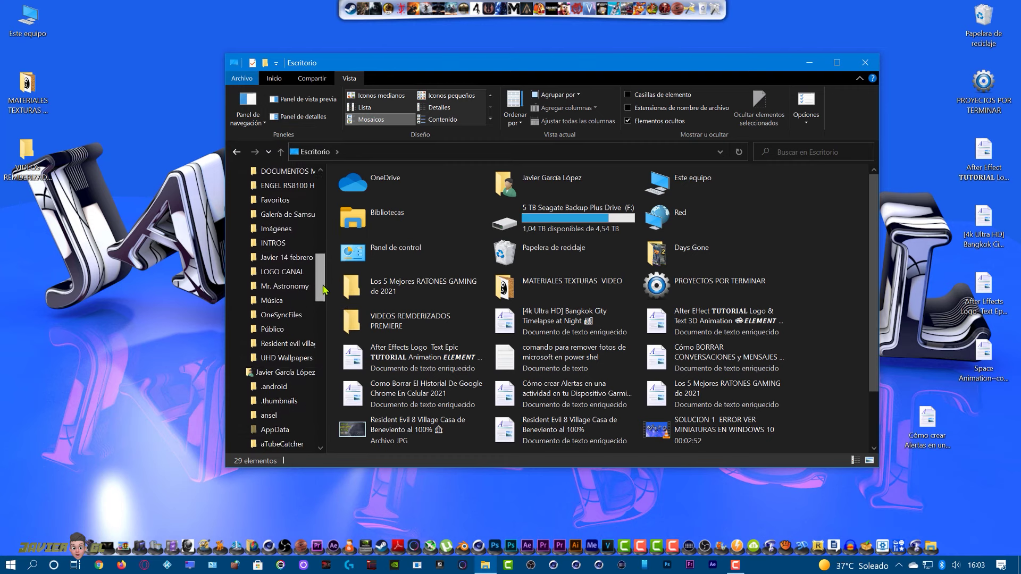
pyautogui.scroll(-10, 266, 302)
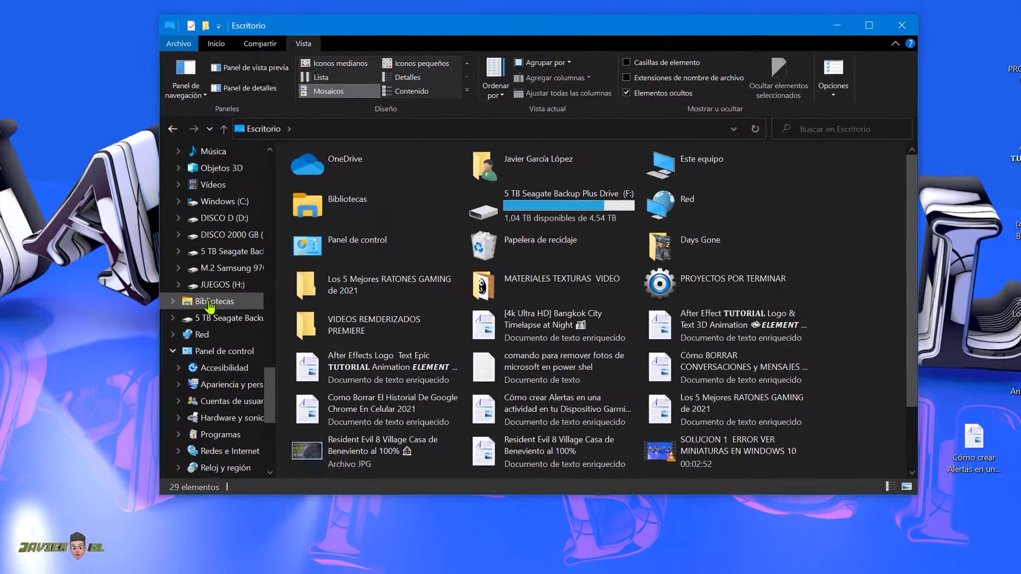
pyautogui.rightClick(209, 303)
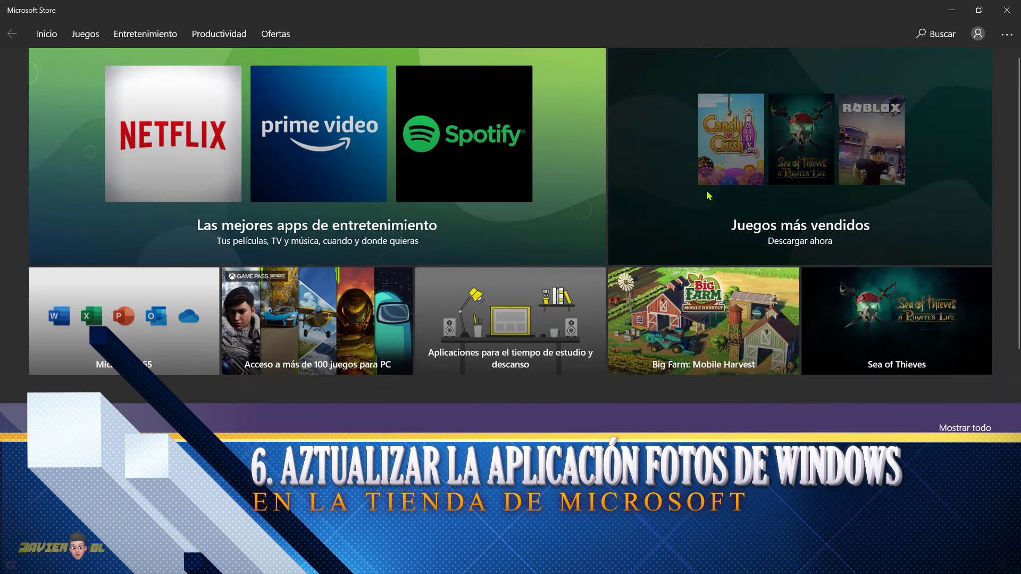
# Switch to the Microsoft Store, search for "fot", and open the product page of Fotos de Microsoft.
pyautogui.click(935, 34)
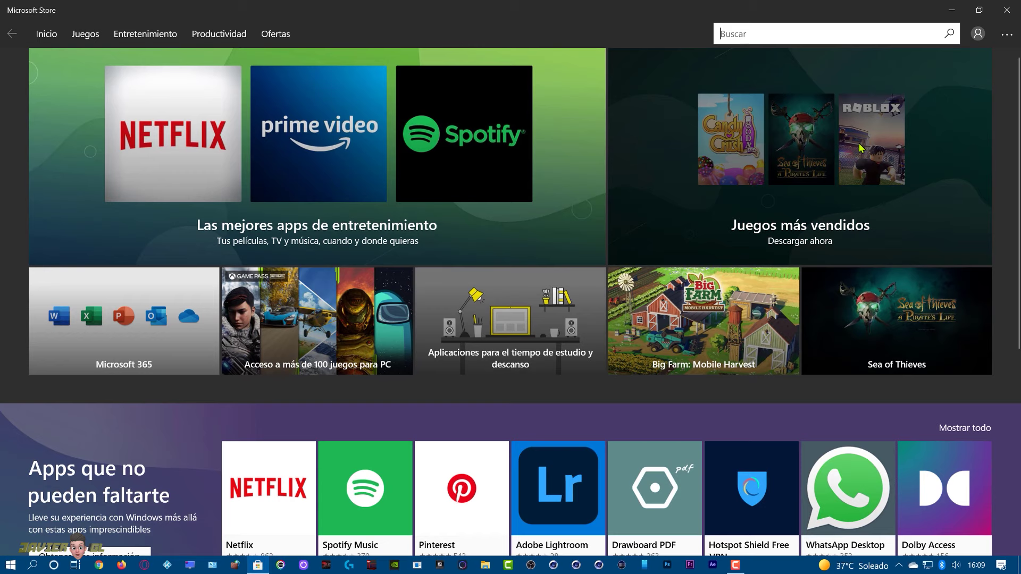
pyautogui.write('fot')
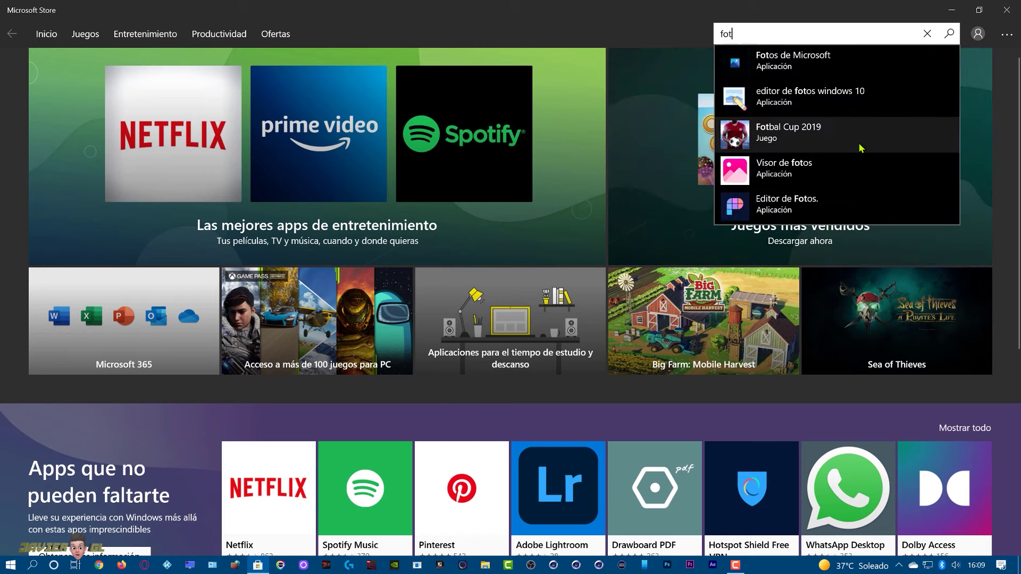
pyautogui.click(785, 65)
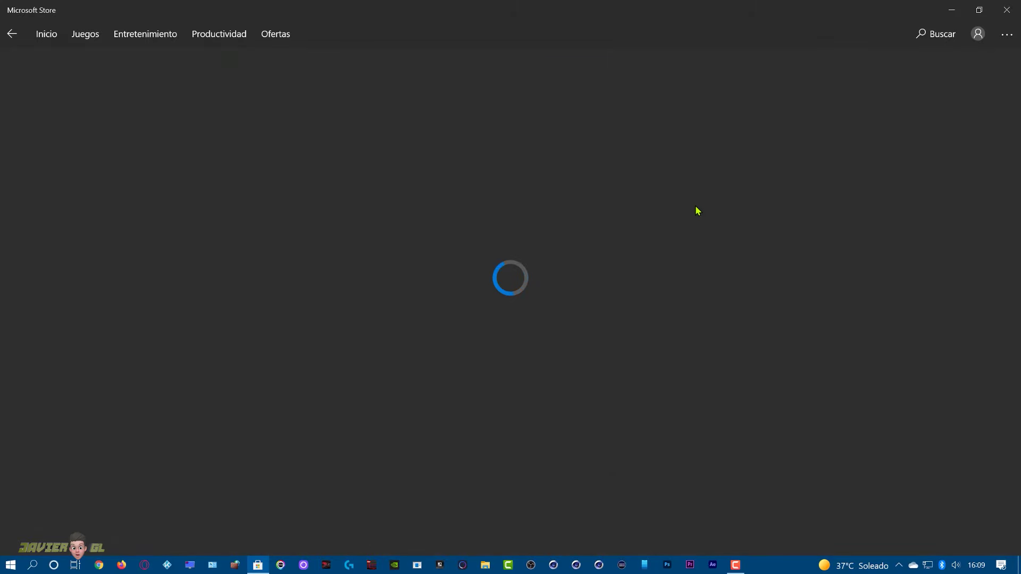
# Open the Store library's Descargas section and get the available updates for the installed apps.
pyautogui.click(1007, 36)
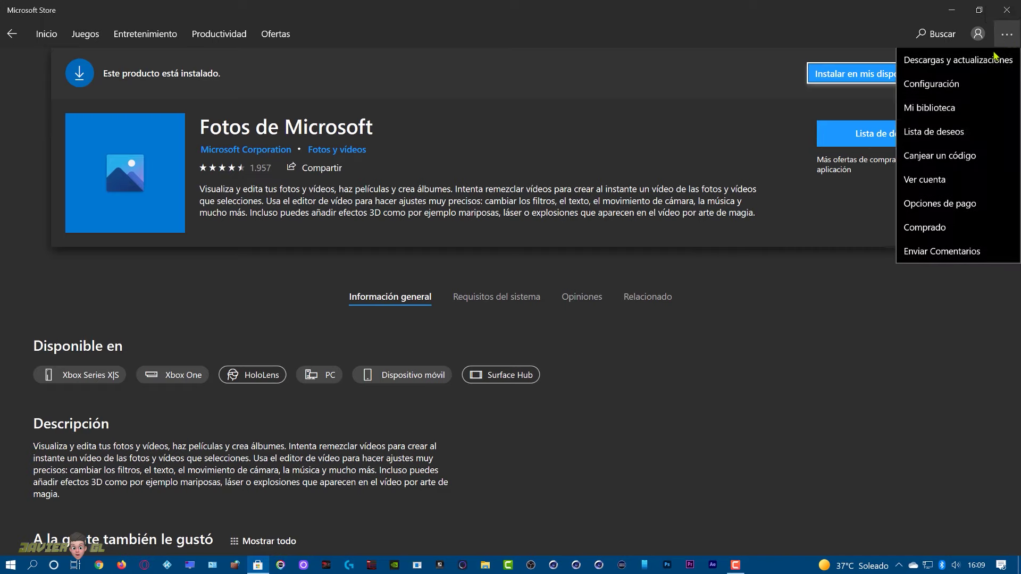
pyautogui.click(925, 111)
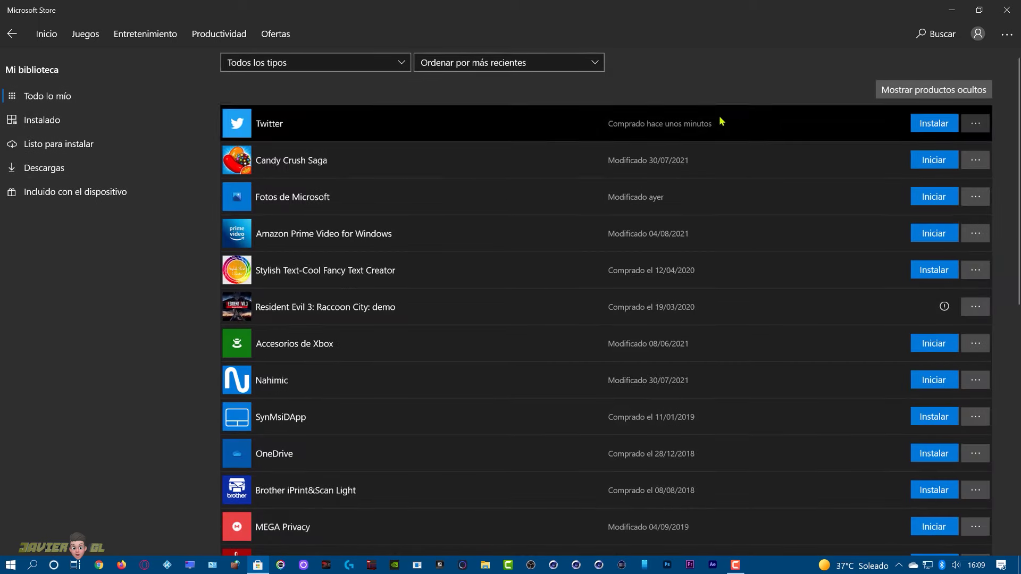
pyautogui.click(30, 170)
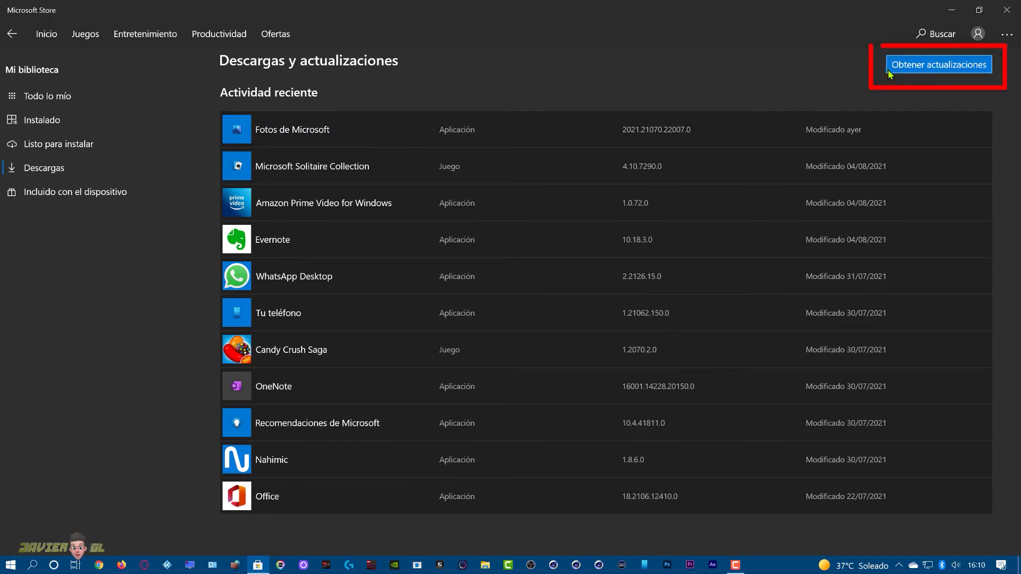
pyautogui.click(904, 73)
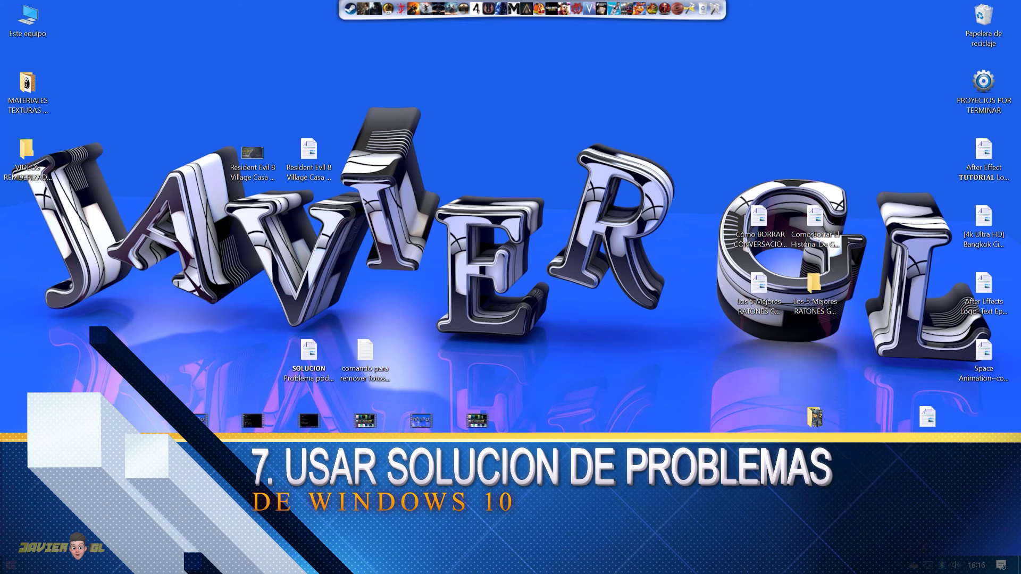
# Open Windows Settings and go to the additional troubleshooters under Actualización y seguridad, Solucionar problemas.
pyautogui.rightClick(10, 565)
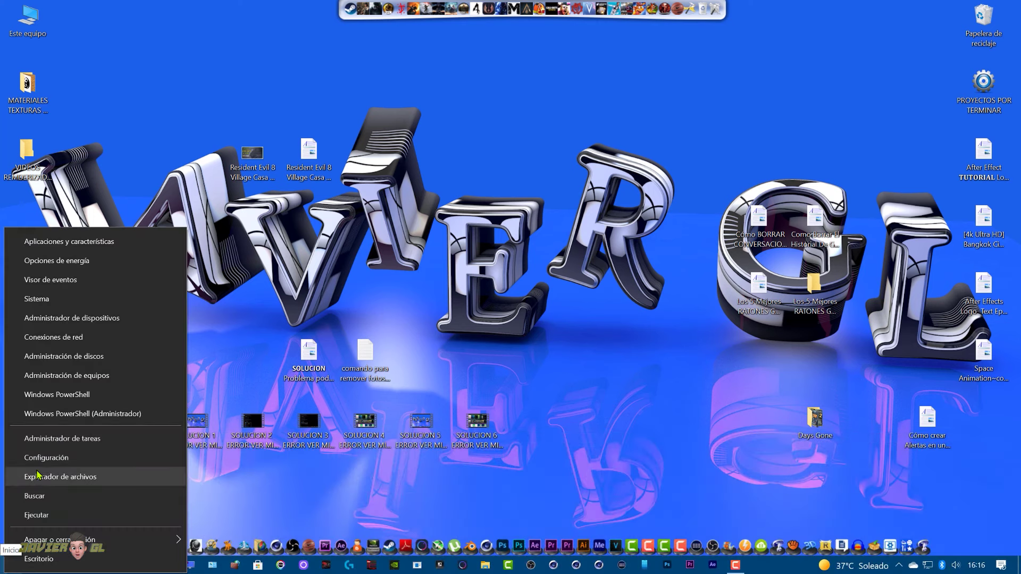
pyautogui.click(46, 457)
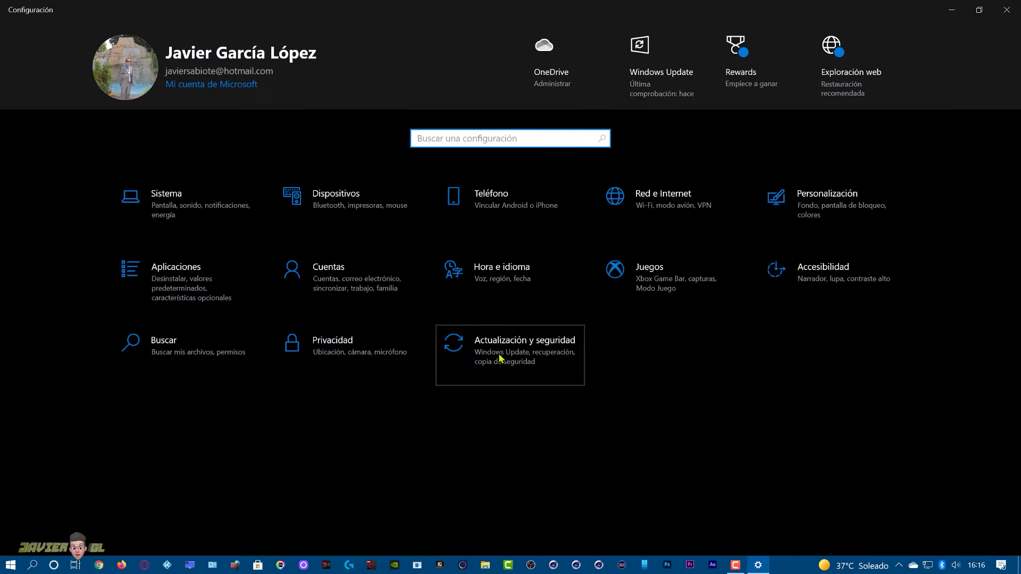
pyautogui.click(499, 353)
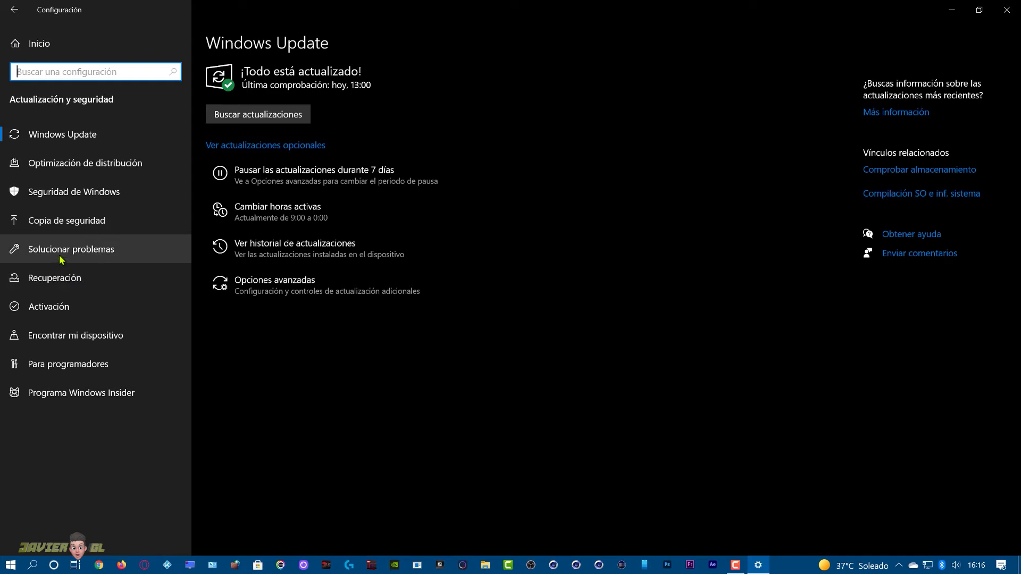
pyautogui.click(62, 260)
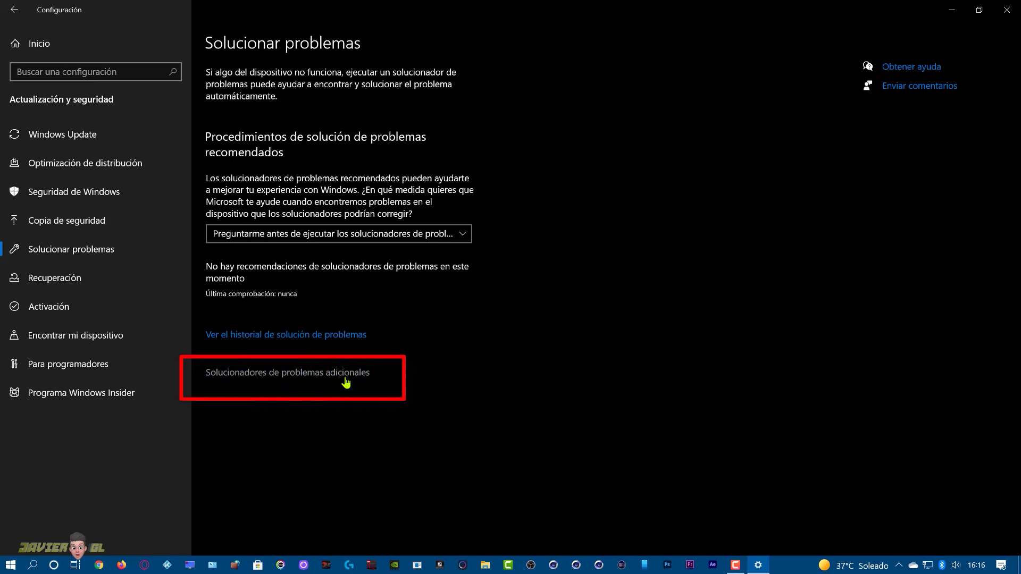
pyautogui.click(277, 377)
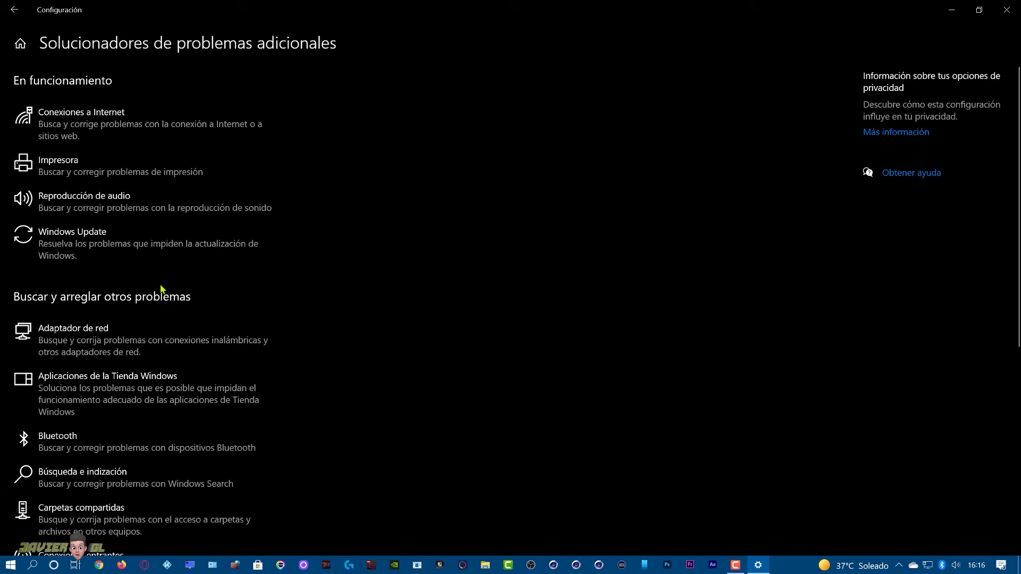
# Select the Aplicaciones de la Tienda Windows troubleshooter and run it.
pyautogui.scroll(-1, 160, 297)
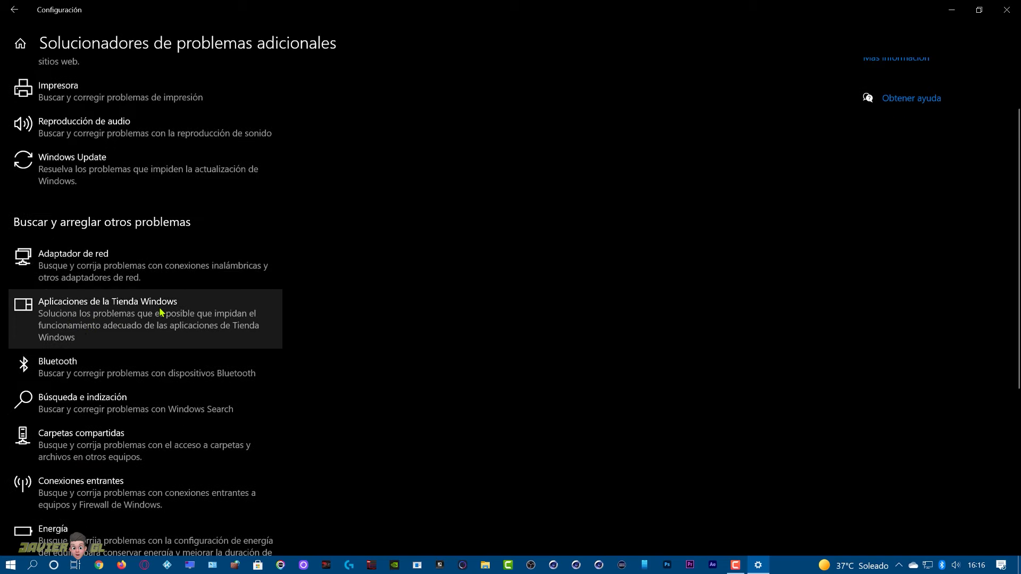
pyautogui.click(99, 327)
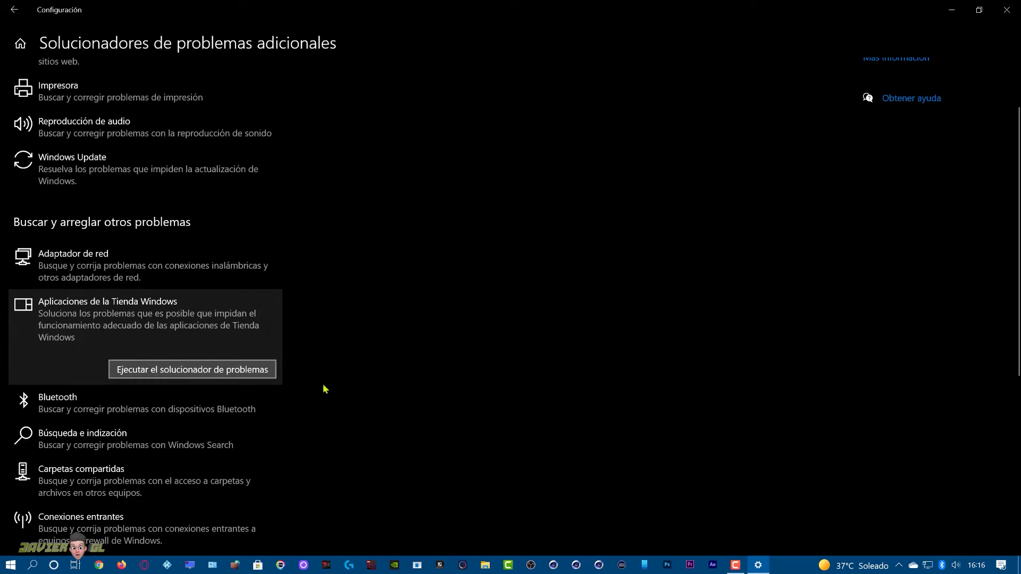
pyautogui.click(135, 369)
pyautogui.click(209, 368)
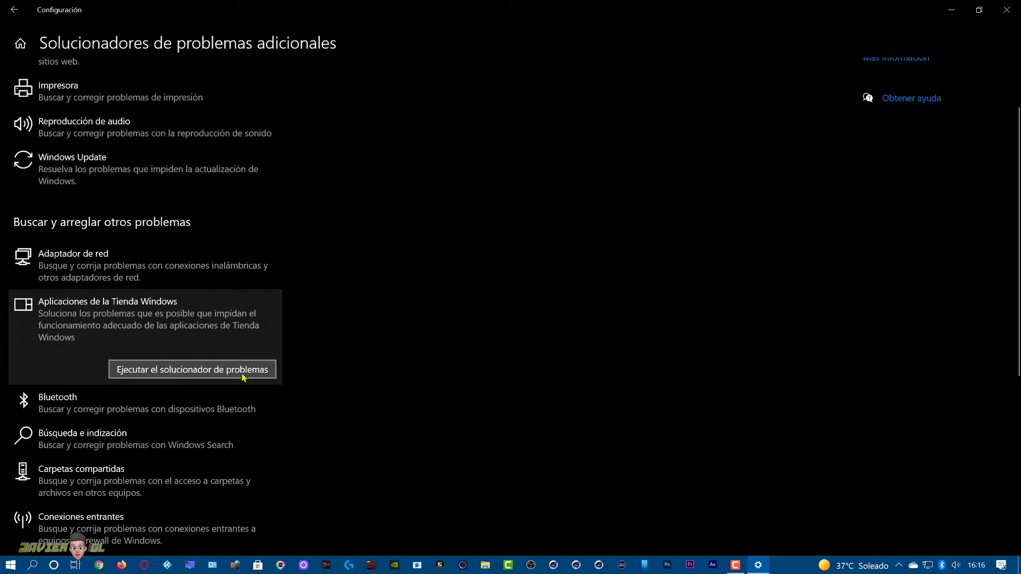